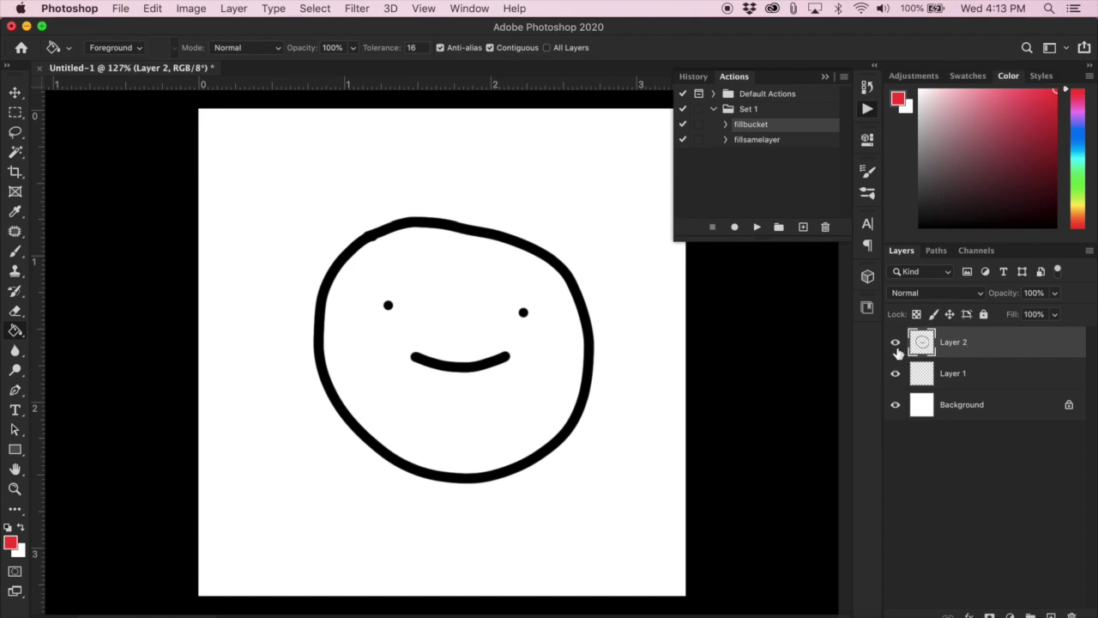
Step: Fill the inside of the face outline on Layer 2 with red using the Paint Bucket
click(895, 345)
click(895, 345)
click(895, 345)
click(452, 268)
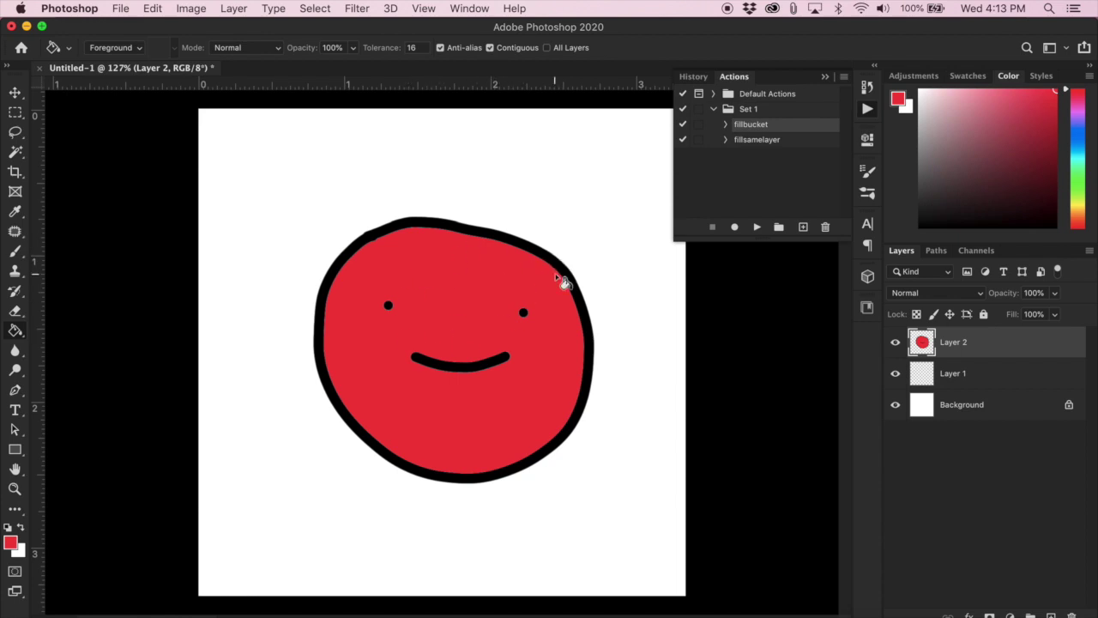
Step: Inspect the red fill's edges around the eye and outline up close and refill the face with red to cover the pale fringe
key(super+equal)
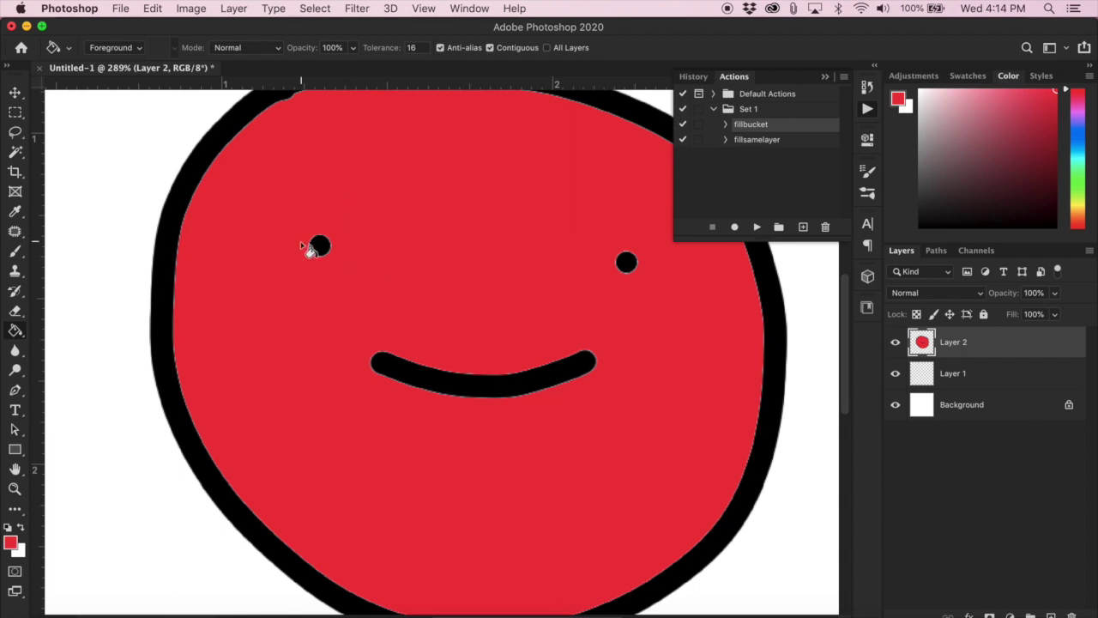
scroll(266, 223, up, 5)
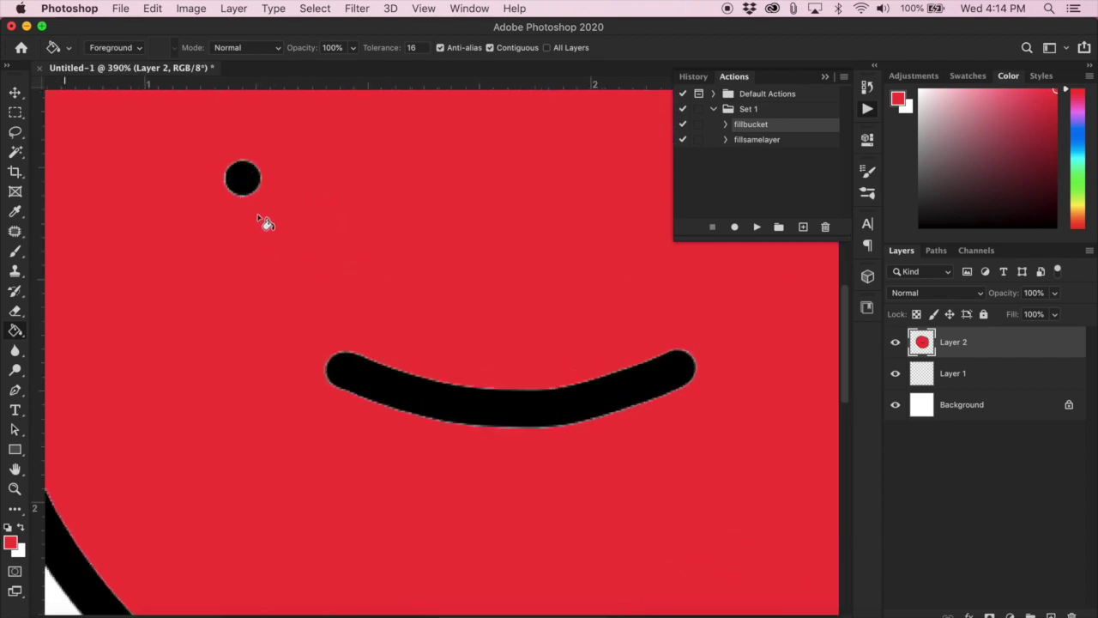
scroll(266, 223, up, 1)
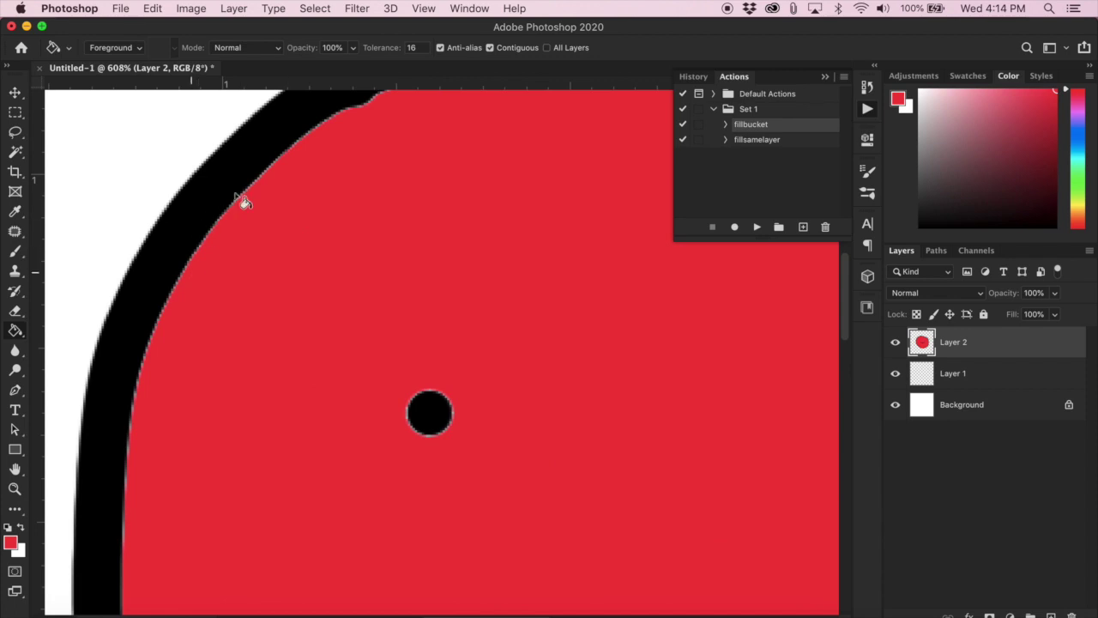
scroll(282, 166, up, 3)
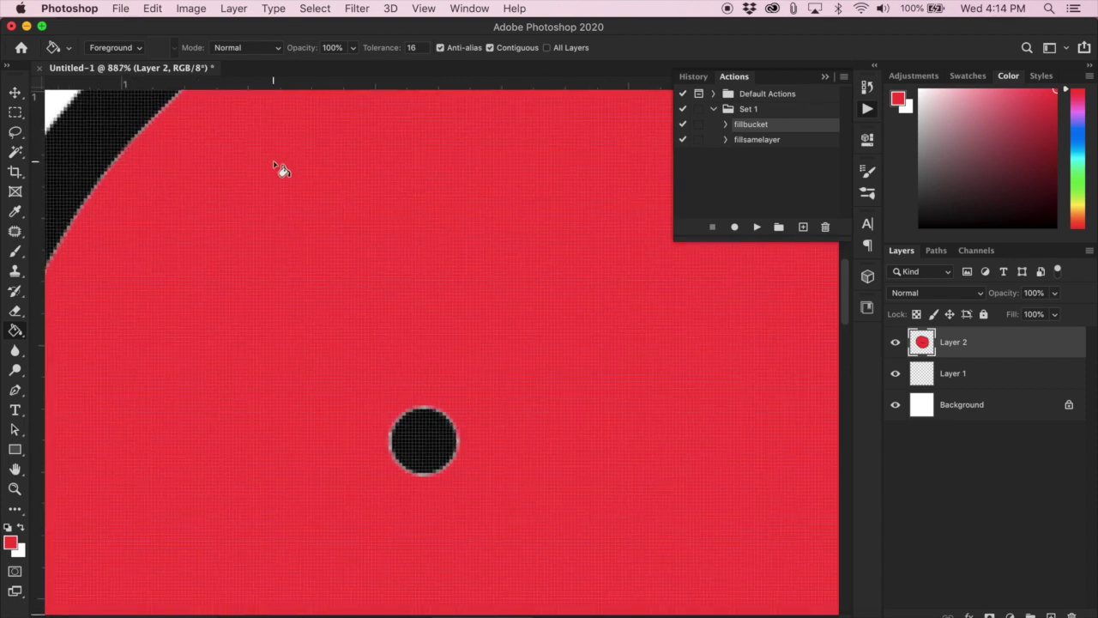
click(521, 268)
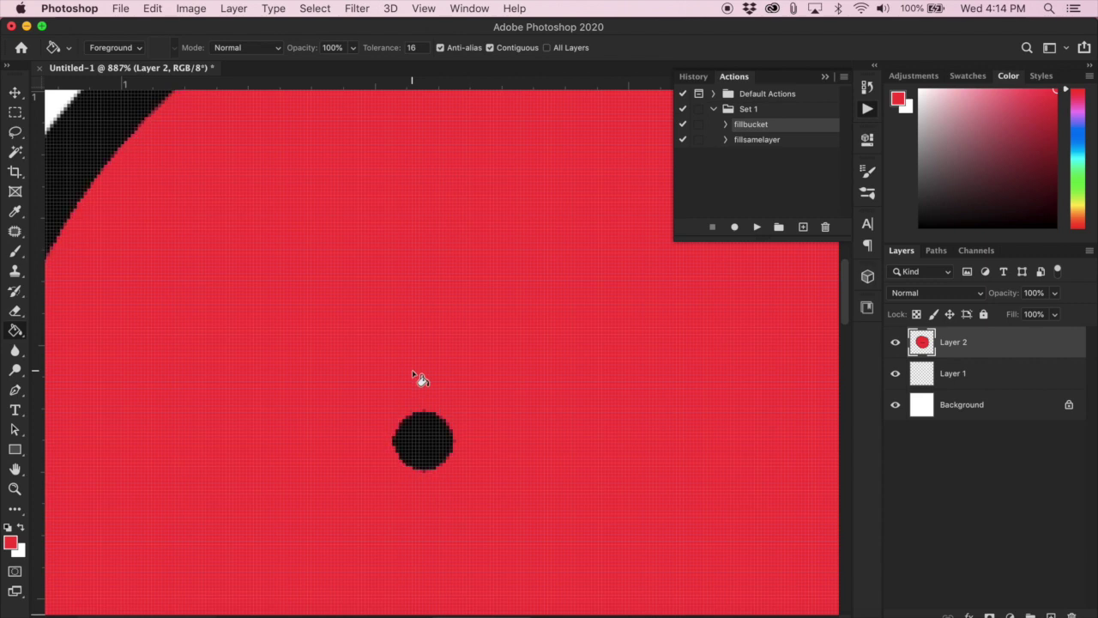
scroll(417, 386, down, 2)
scroll(412, 392, down, 4)
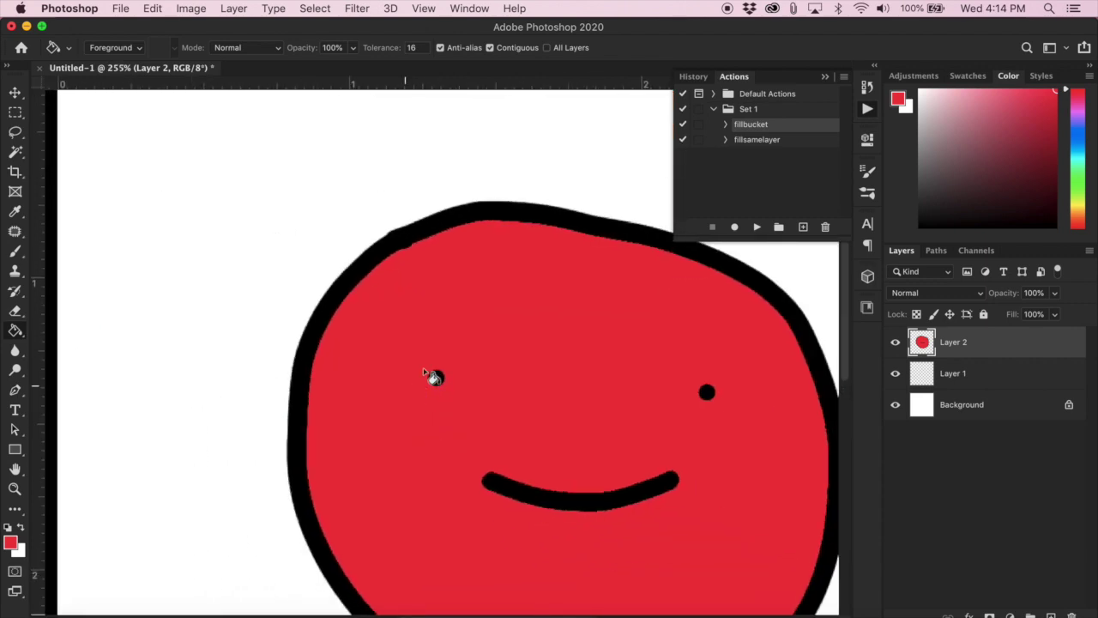
Step: Undo the red Paint Bucket fills on Layer 2, back to the empty face outline
key(super+z)
key(super+z)
key(super+z)
key(super+z)
key(super+z)
key(super+z)
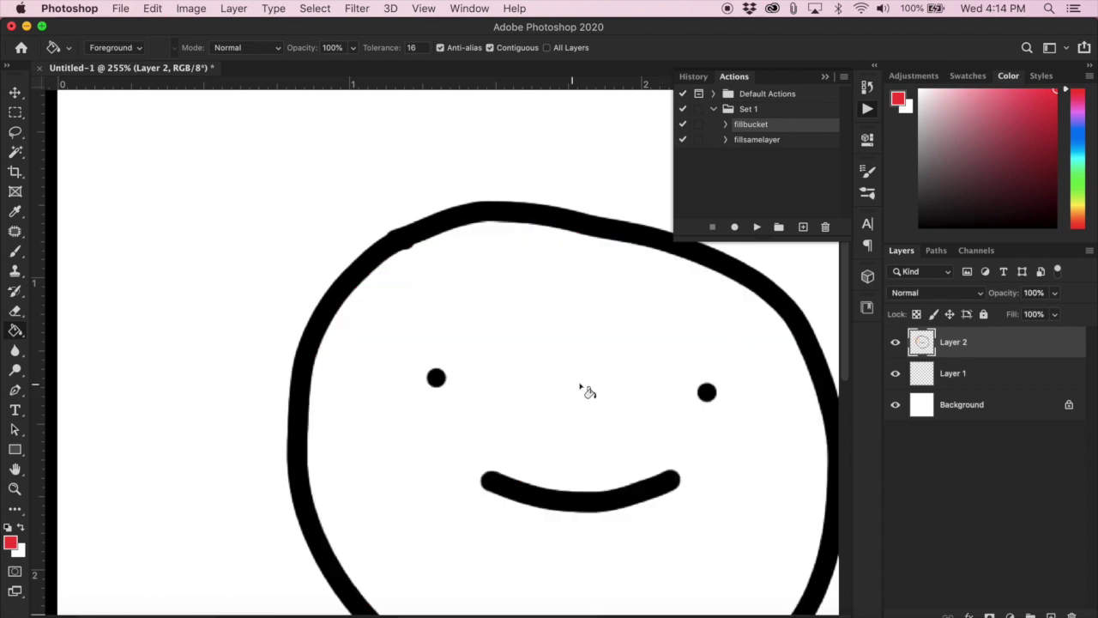
Step: Try brushing red along the inner upper edge of the face on Layer 1, and undo the stroke
click(984, 377)
key(b)
mouse_move(645, 255)
mouse_down()
mouse_move(513, 239)
mouse_move(574, 227)
mouse_move(462, 231)
mouse_move(422, 244)
mouse_move(367, 292)
mouse_up()
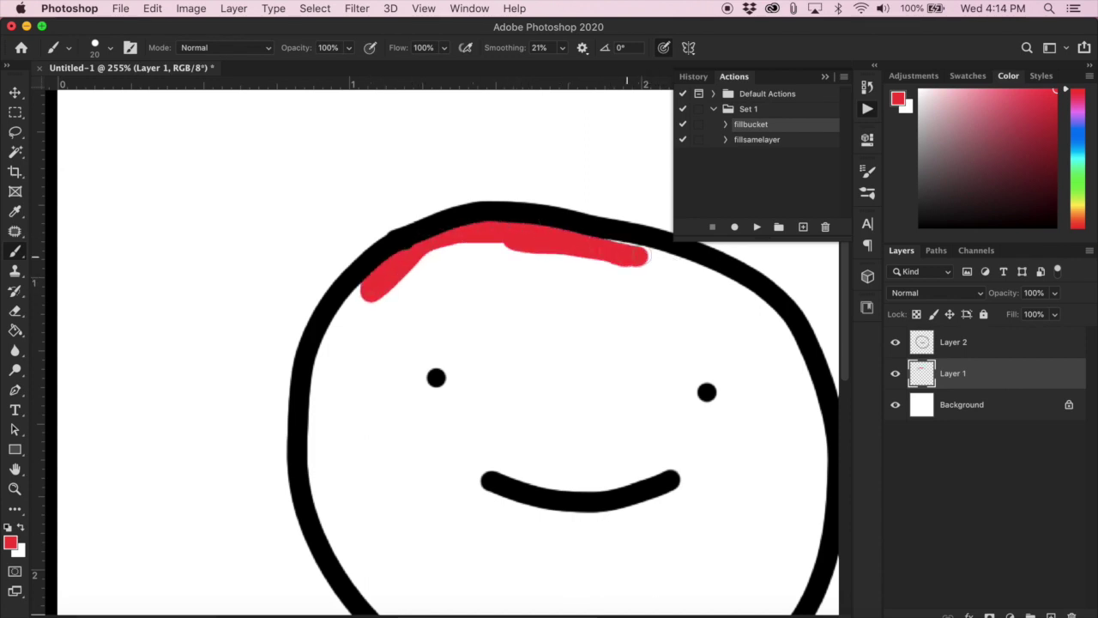
key(super+z)
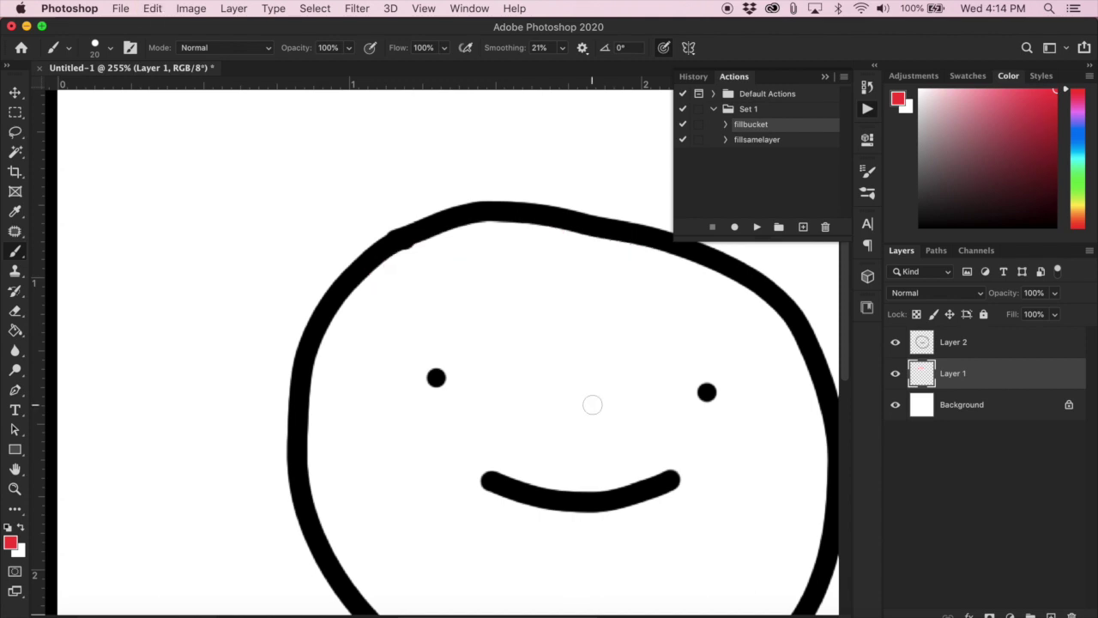
Step: Select the inside of the face on Layer 2 with the Magic Wand and run the fillbucket action on it
scroll(592, 404, down, 3)
scroll(591, 404, down, 2)
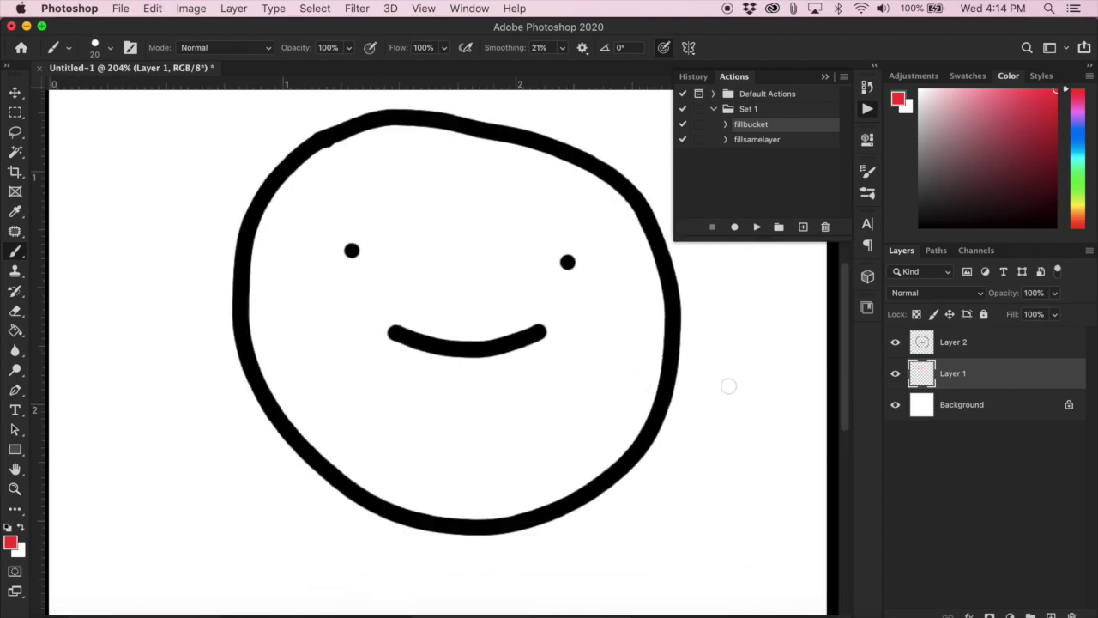
scroll(704, 388, down, 3)
scroll(642, 384, down, 2)
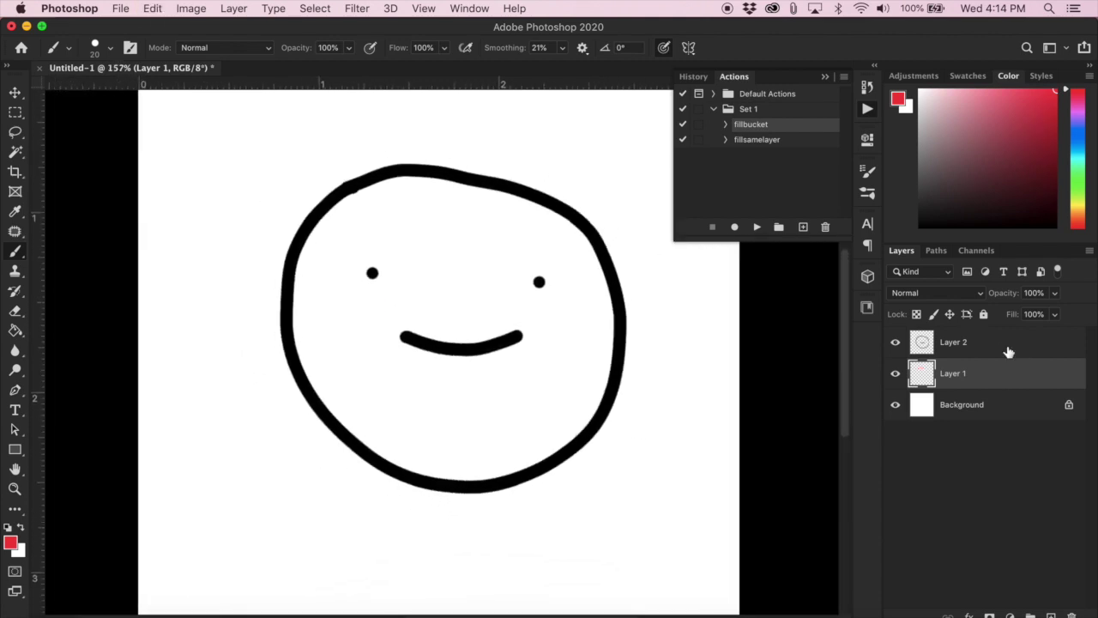
click(1007, 352)
key(w)
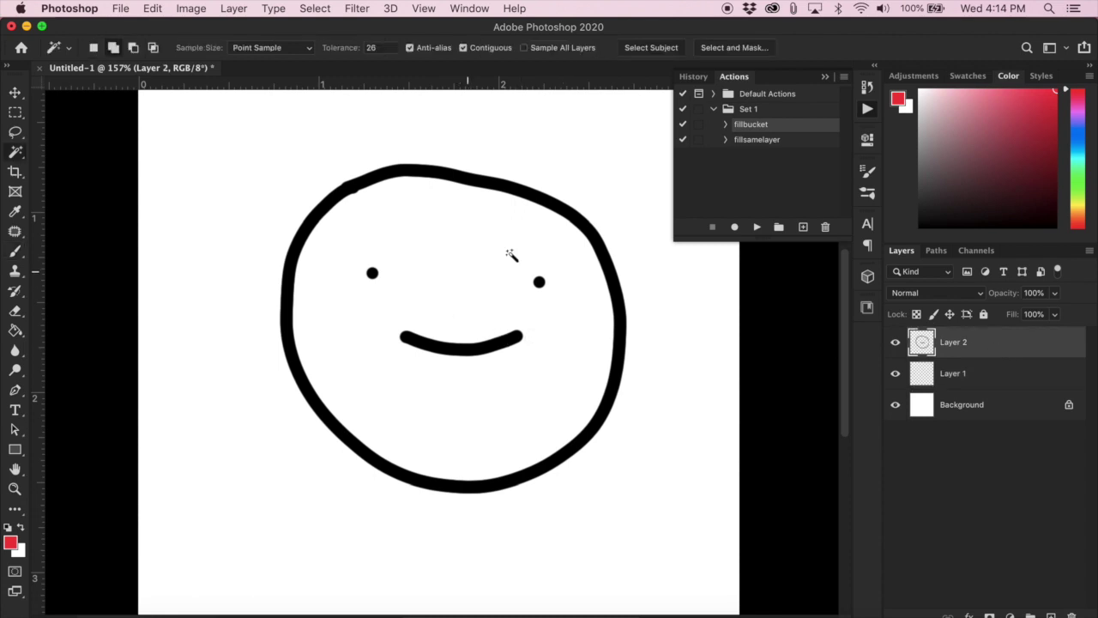
click(440, 249)
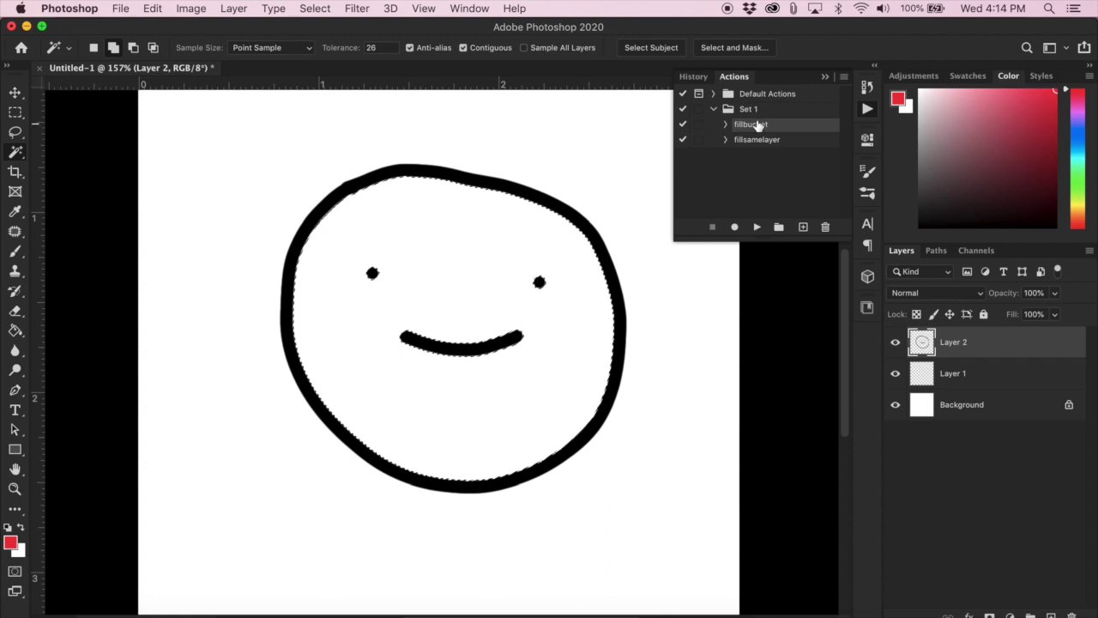
click(757, 227)
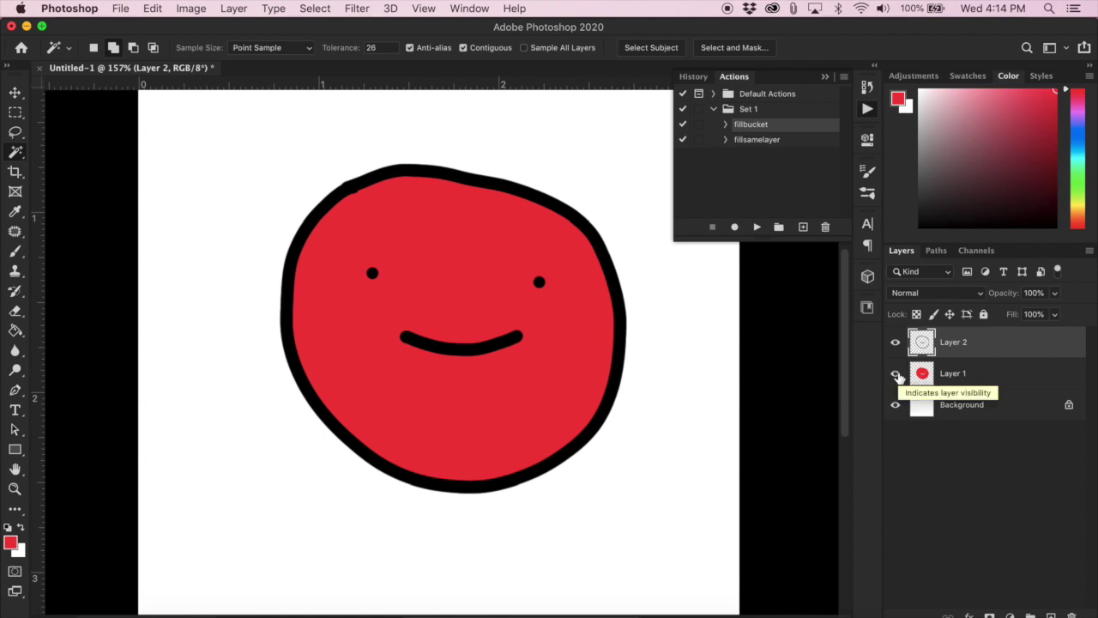
Step: Hide and show Layer 1 to check its red fill separately from the outline, and select Layer 1
click(896, 374)
click(895, 374)
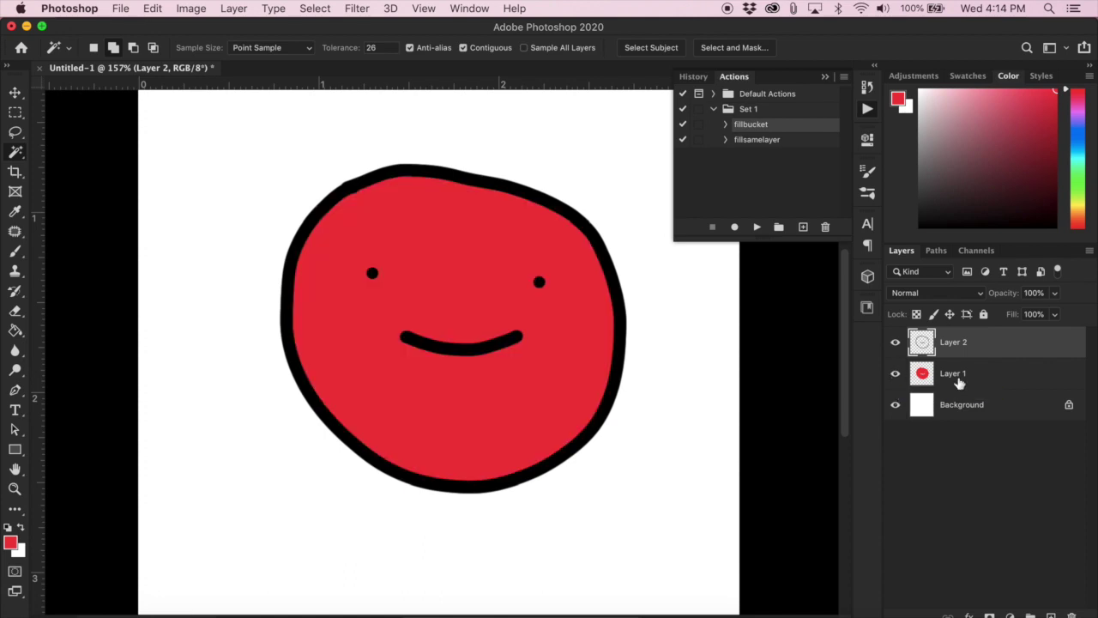
click(961, 380)
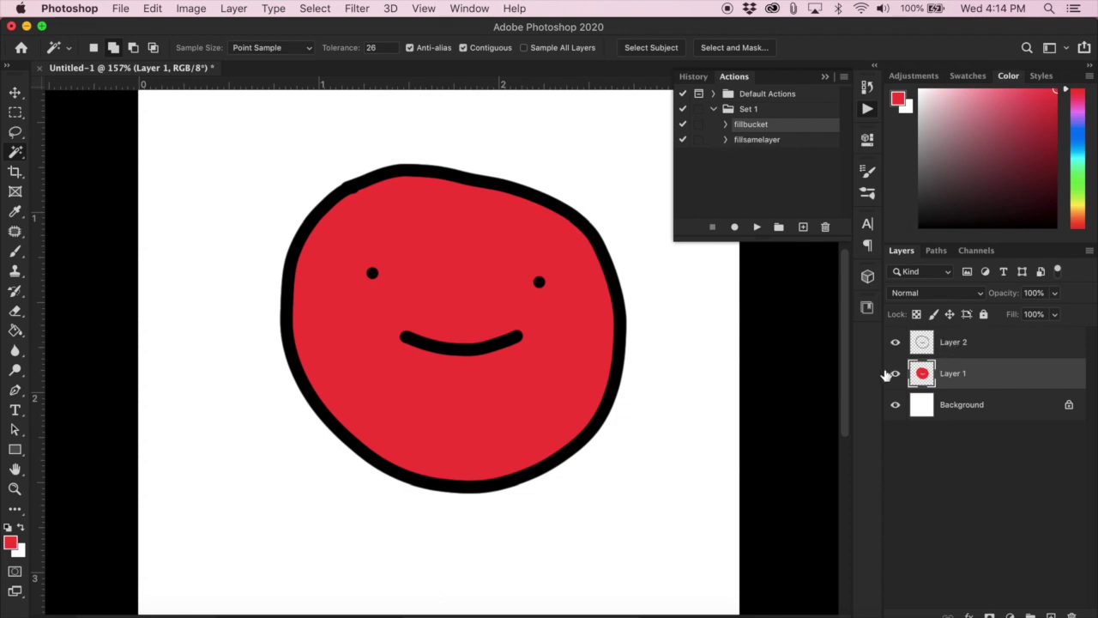
Step: Draw a small red circle outline with the Brush on Layer 2, below and to the right of the face
click(975, 350)
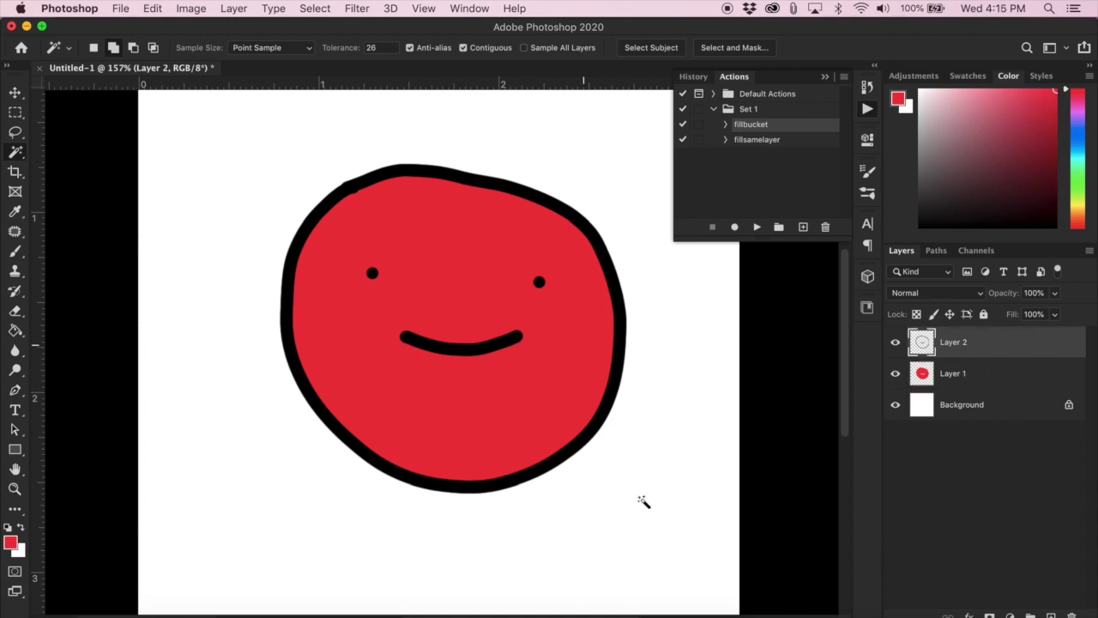
key(b)
mouse_move(632, 473)
mouse_down()
mouse_move(590, 517)
mouse_move(620, 555)
mouse_move(655, 554)
mouse_move(678, 518)
mouse_move(637, 473)
mouse_up()
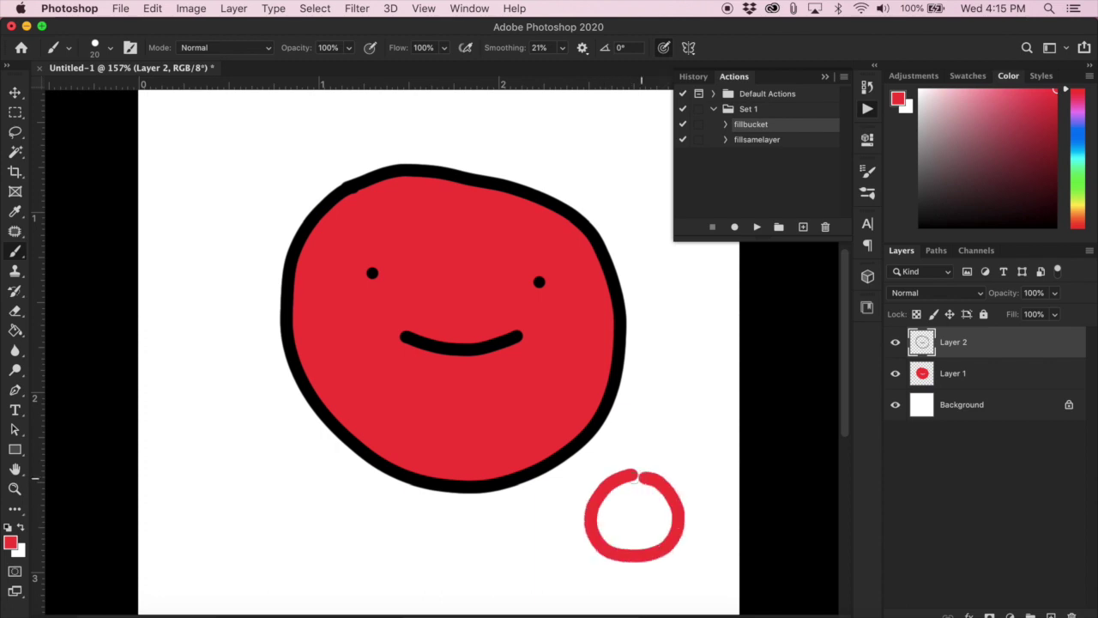
Step: Select the inside of the small red circle with the Magic Wand and run the fillsamelayer action
key(w)
click(641, 512)
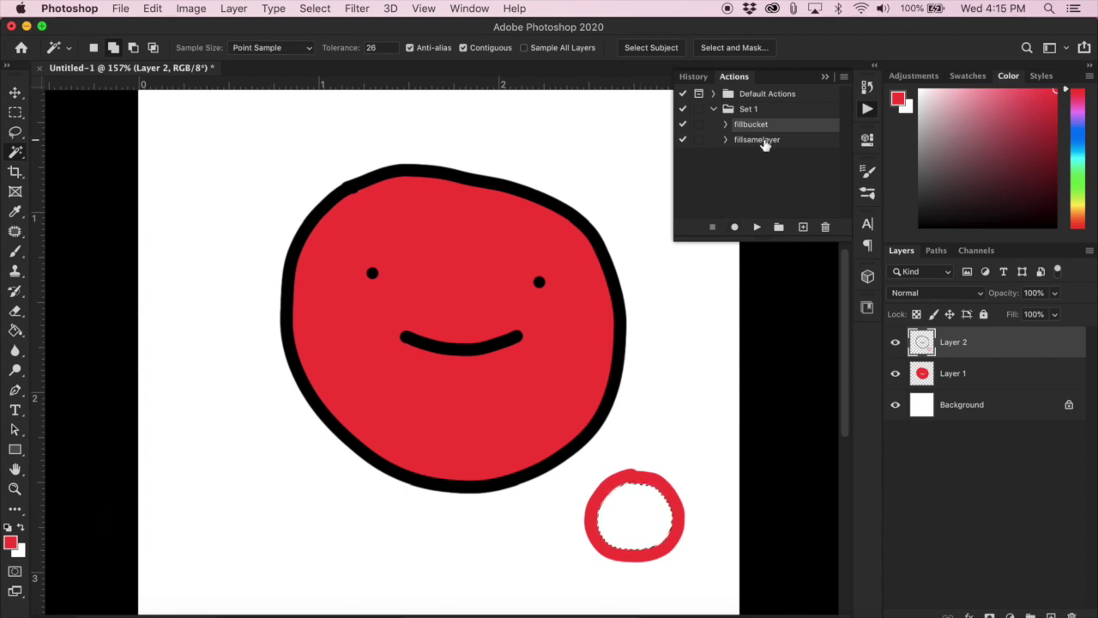
click(765, 141)
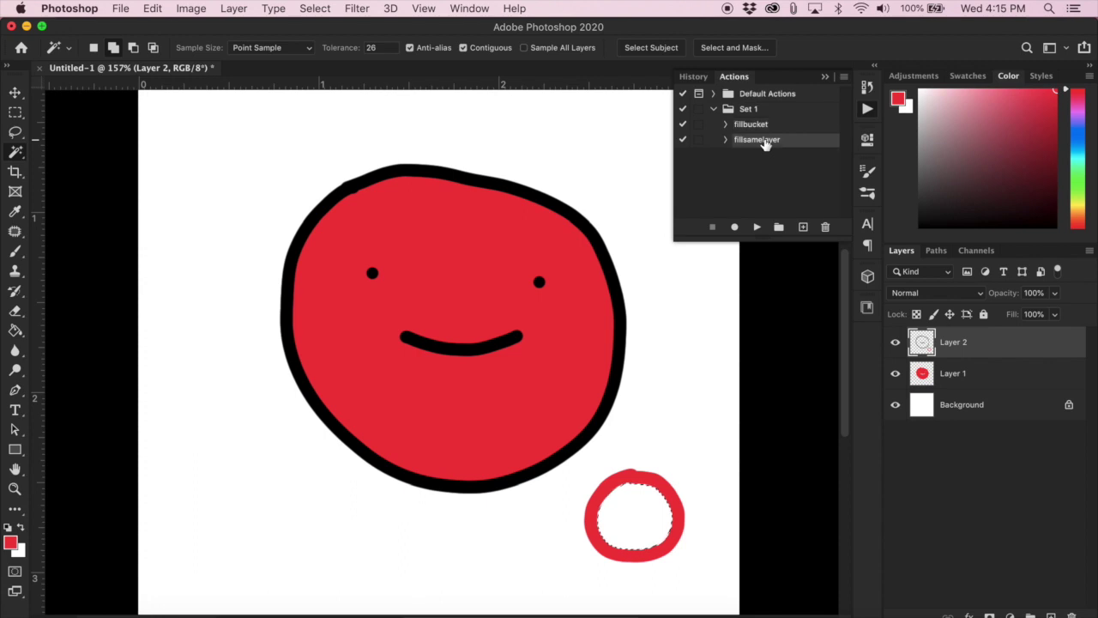
click(757, 227)
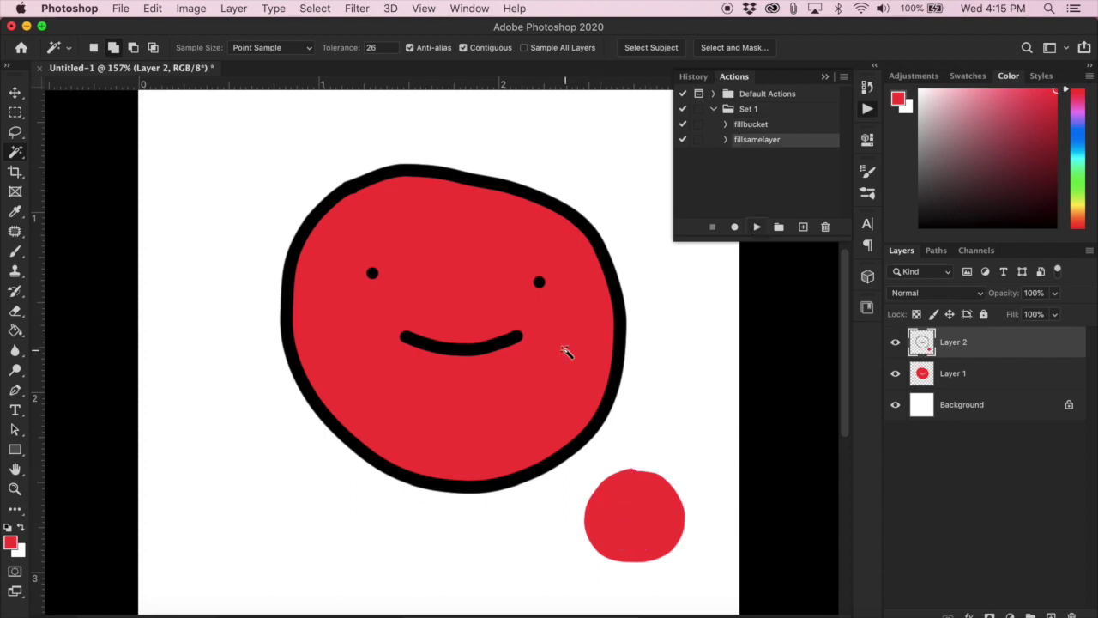
Step: Draw a closed black circle outline with the Brush in the middle of the empty canvas on Layer 2
scroll(566, 351, down, 3)
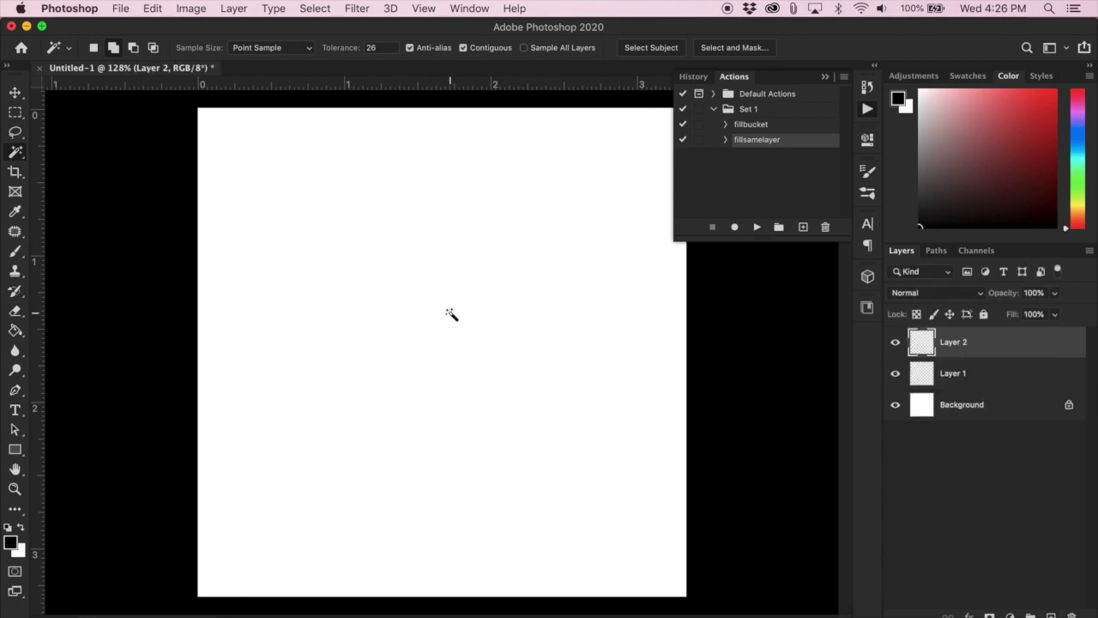
key(b)
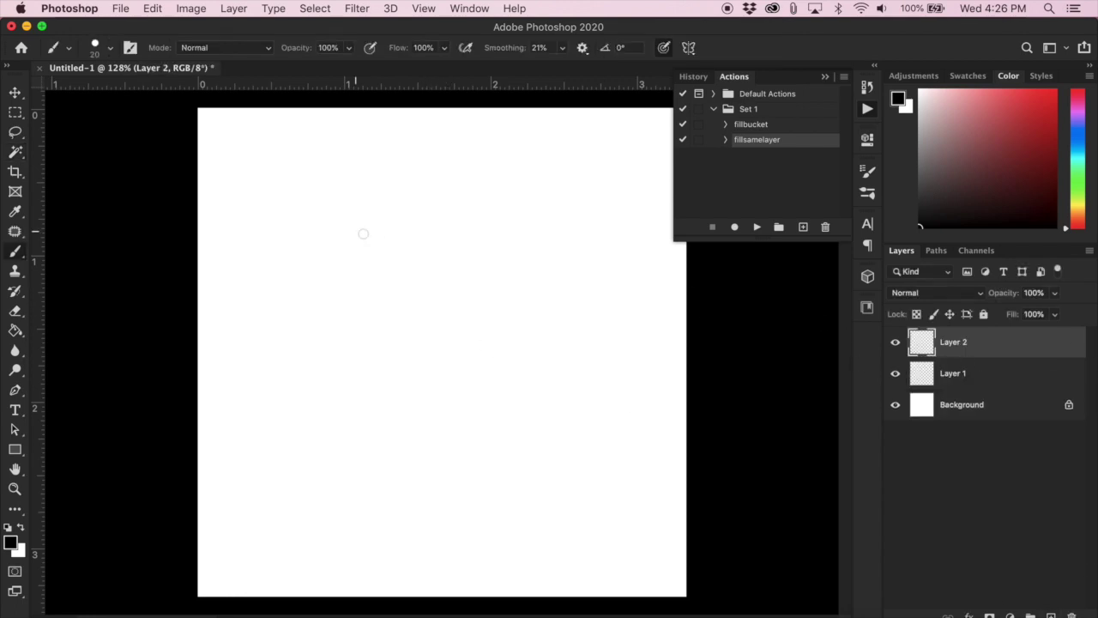
right_click(411, 237)
key(Escape)
mouse_move(424, 235)
mouse_down()
mouse_move(361, 262)
mouse_move(344, 366)
mouse_move(440, 453)
mouse_move(507, 443)
mouse_move(541, 398)
mouse_move(545, 316)
mouse_move(506, 261)
mouse_move(408, 233)
mouse_up()
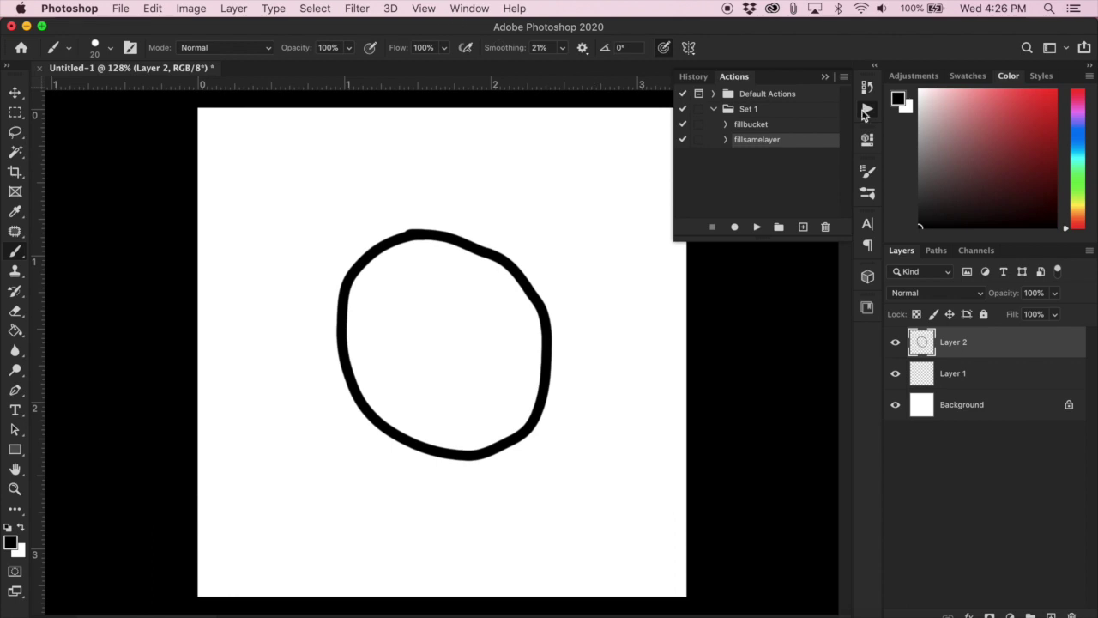
click(470, 9)
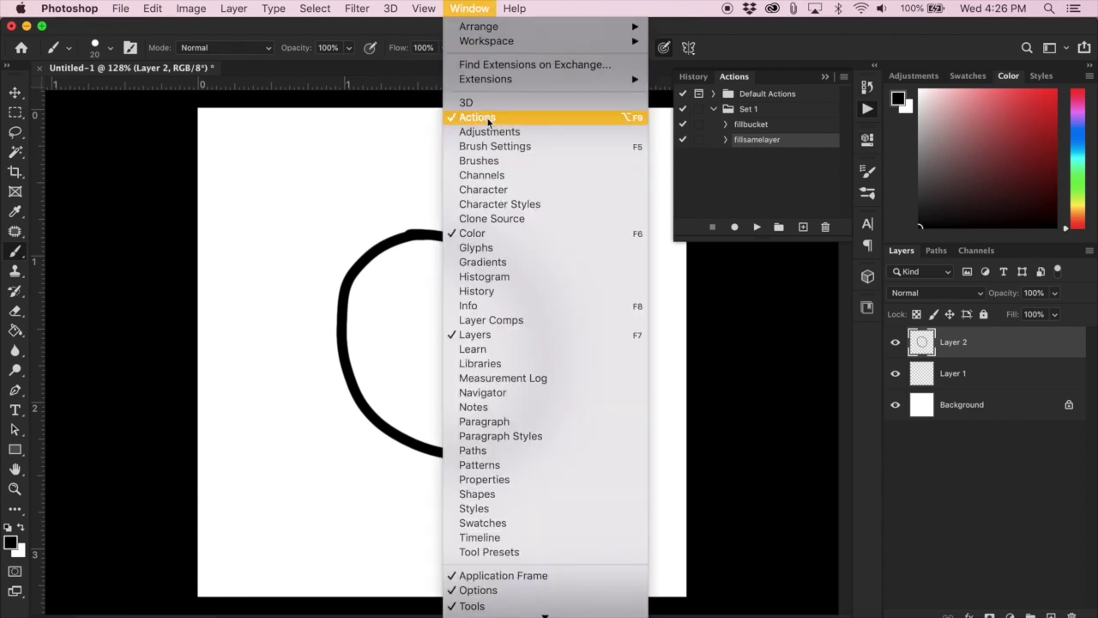
click(479, 7)
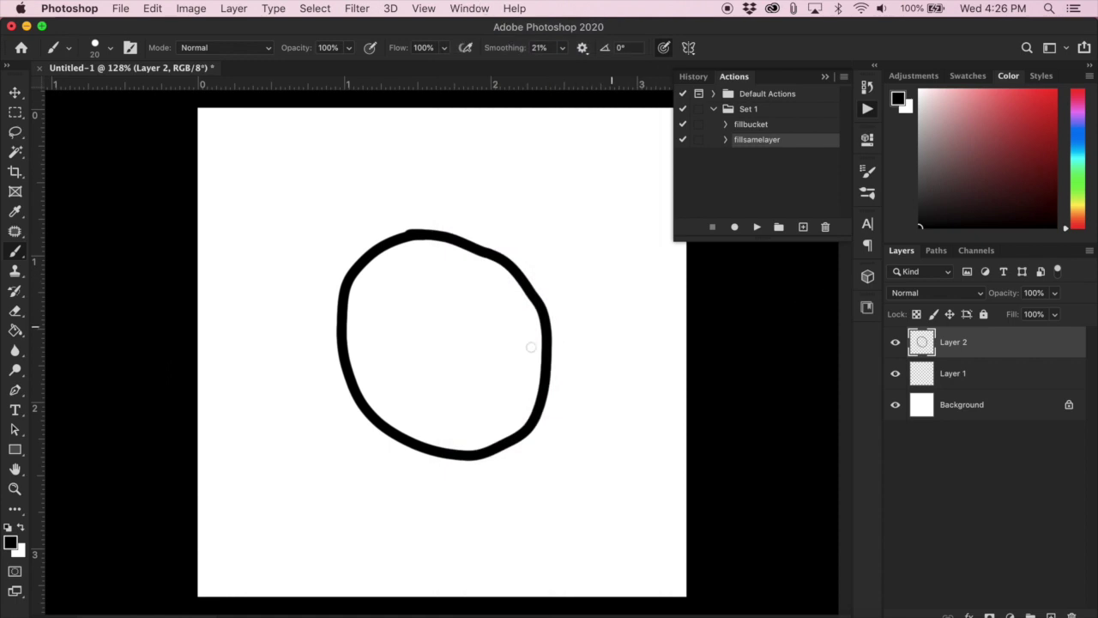
Step: Select the inside of the black circle with the Magic Wand and start recording a new action in Set 1
key(w)
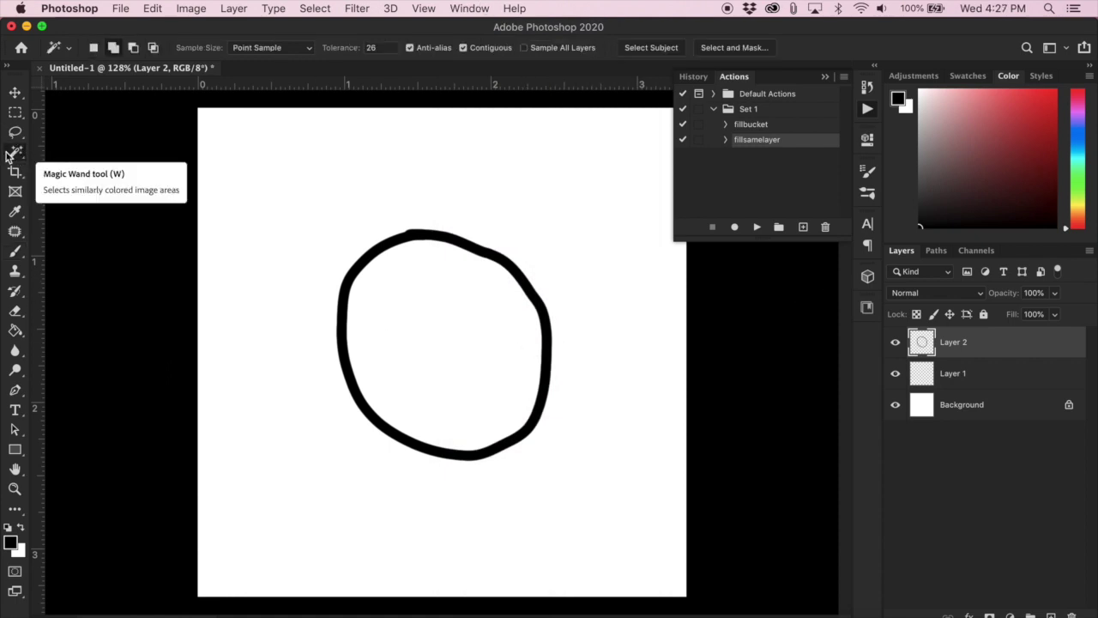
click(430, 295)
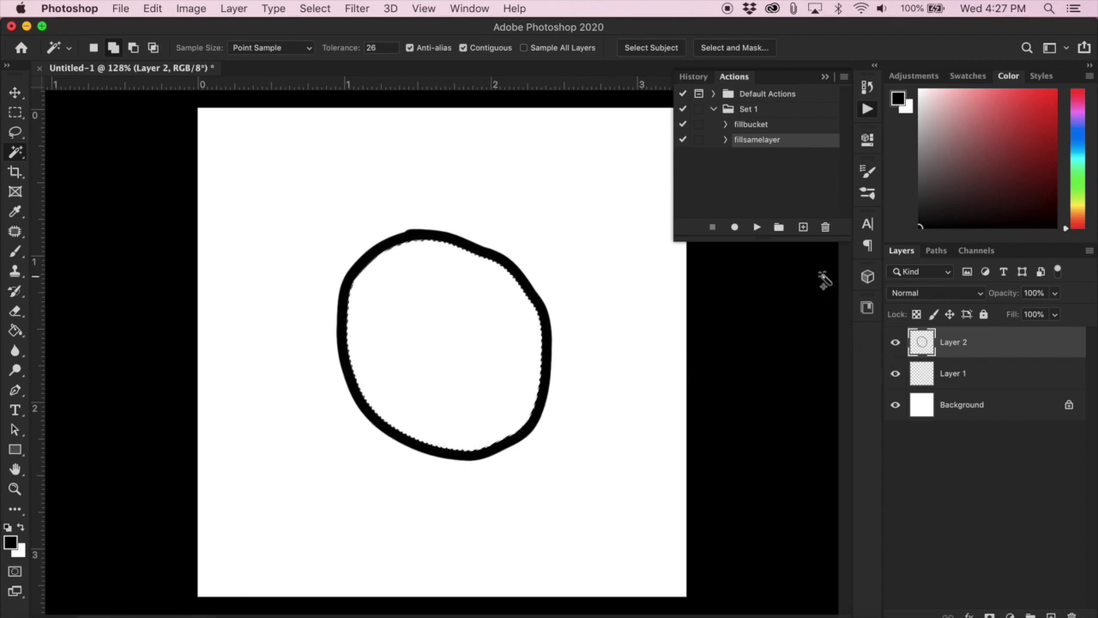
click(803, 228)
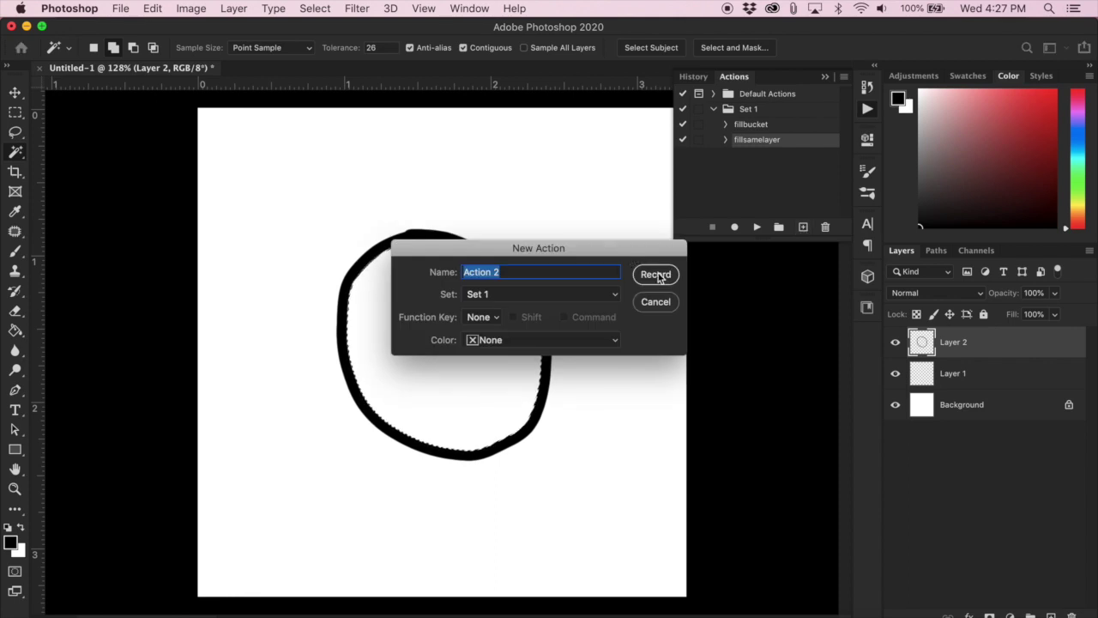
click(655, 274)
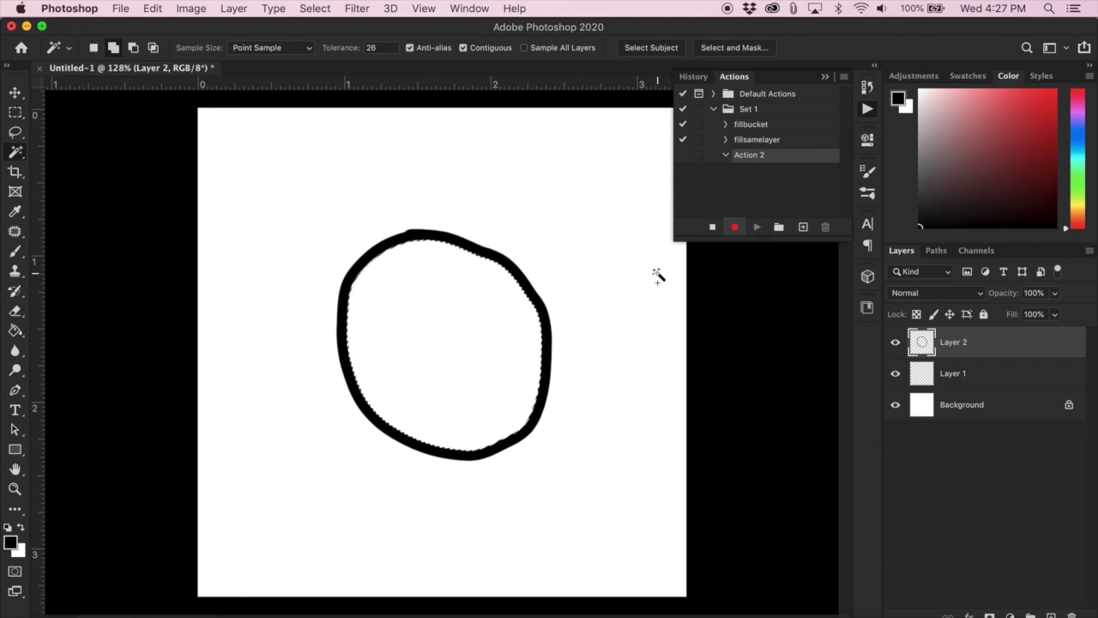
Step: Record expanding the selection by 4 pixels and moving the active layer backward to Layer 1
click(315, 10)
mouse_move(383, 231)
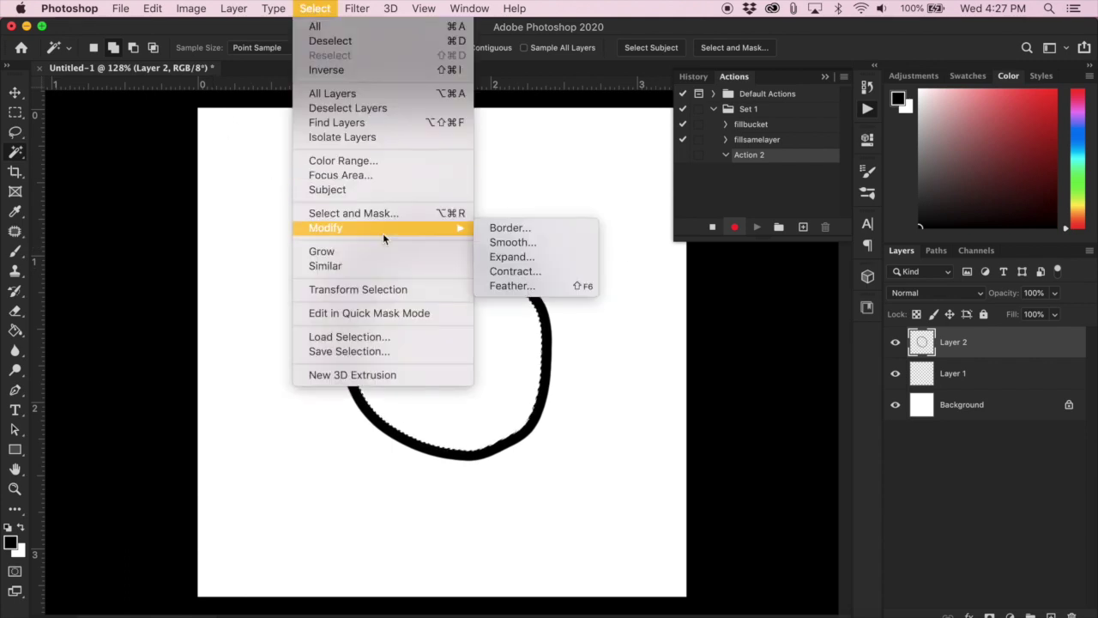
click(521, 258)
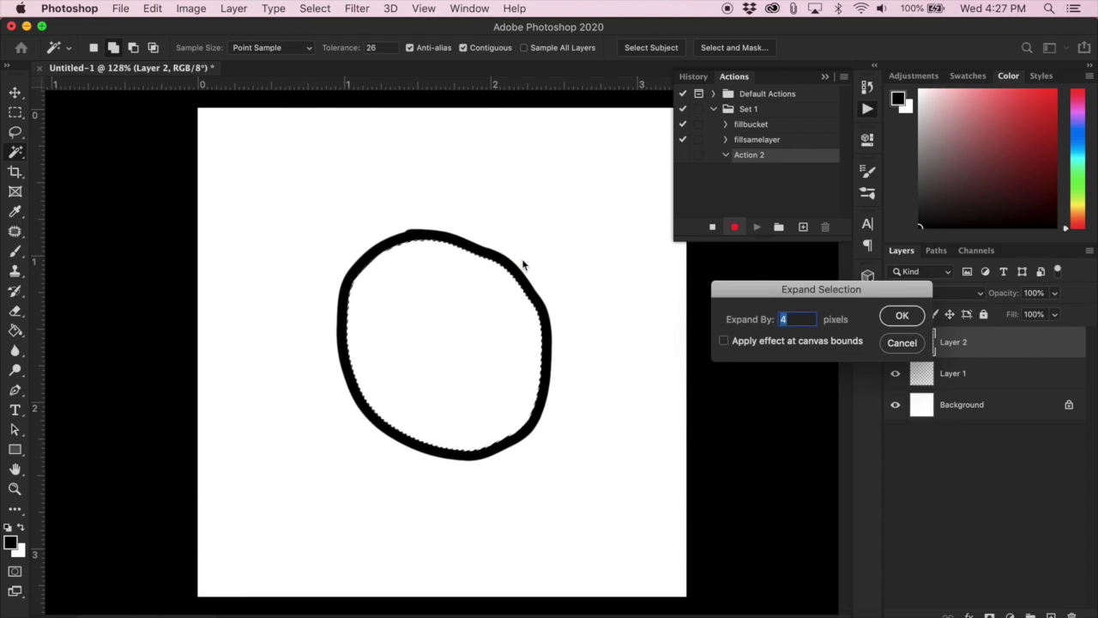
click(904, 315)
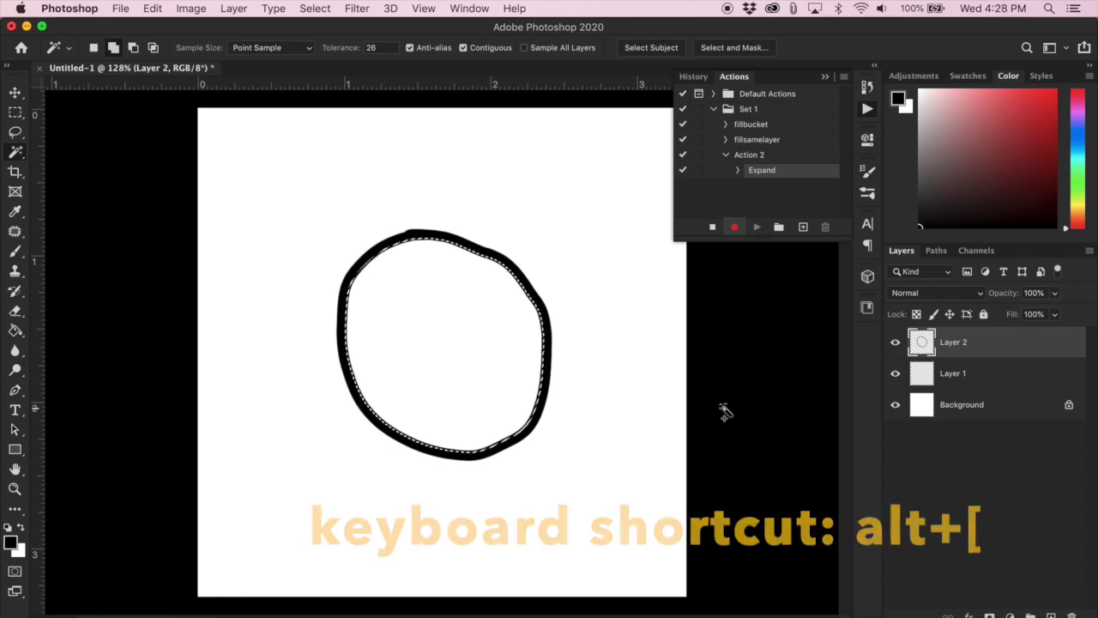
key(alt+bracketleft)
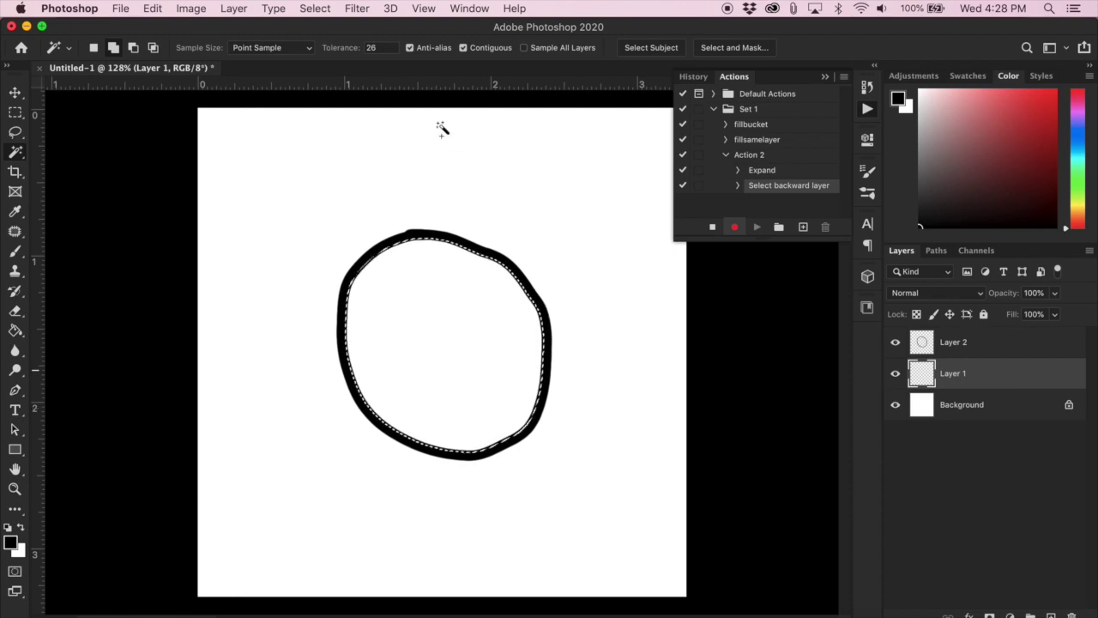
Step: Record filling the expanded selection on Layer 1 with the foreground colour, in Normal mode at 100% opacity
click(153, 9)
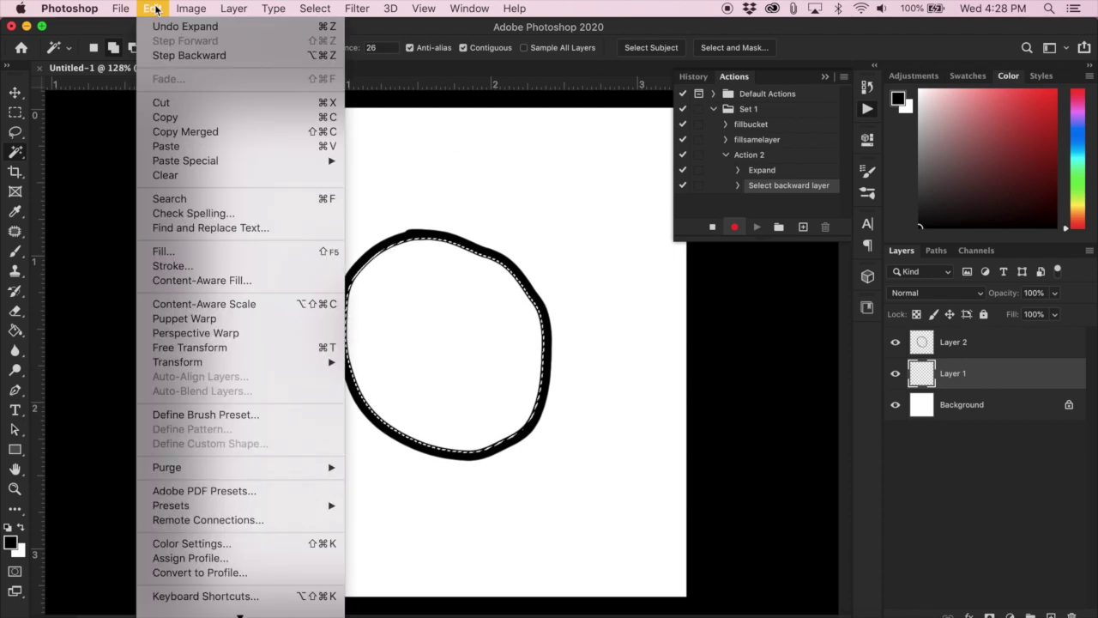
click(189, 255)
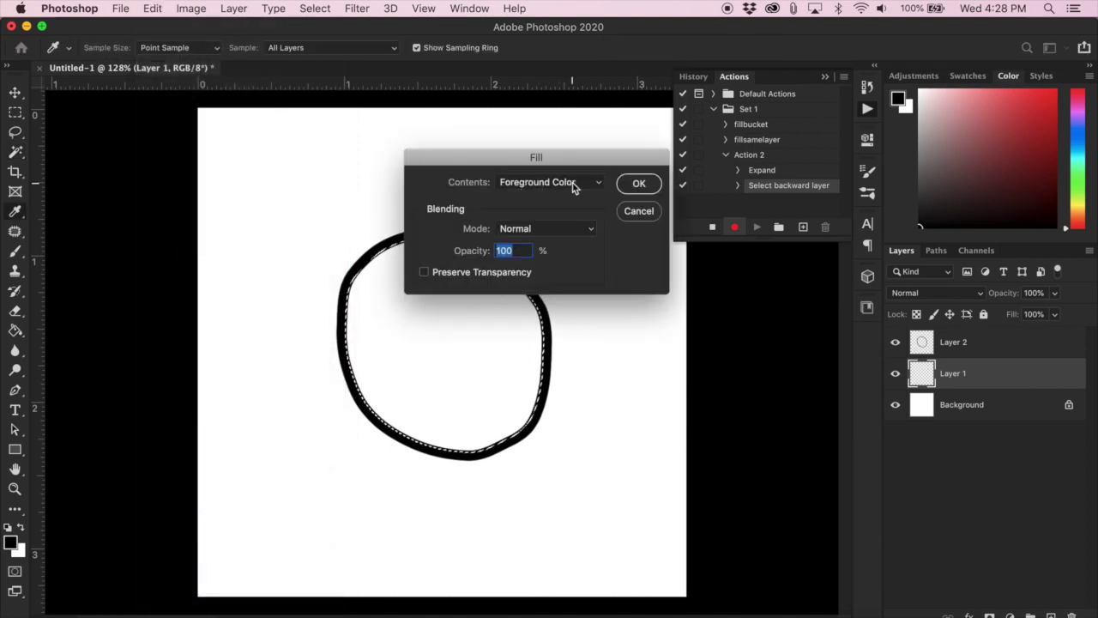
click(635, 184)
key(w)
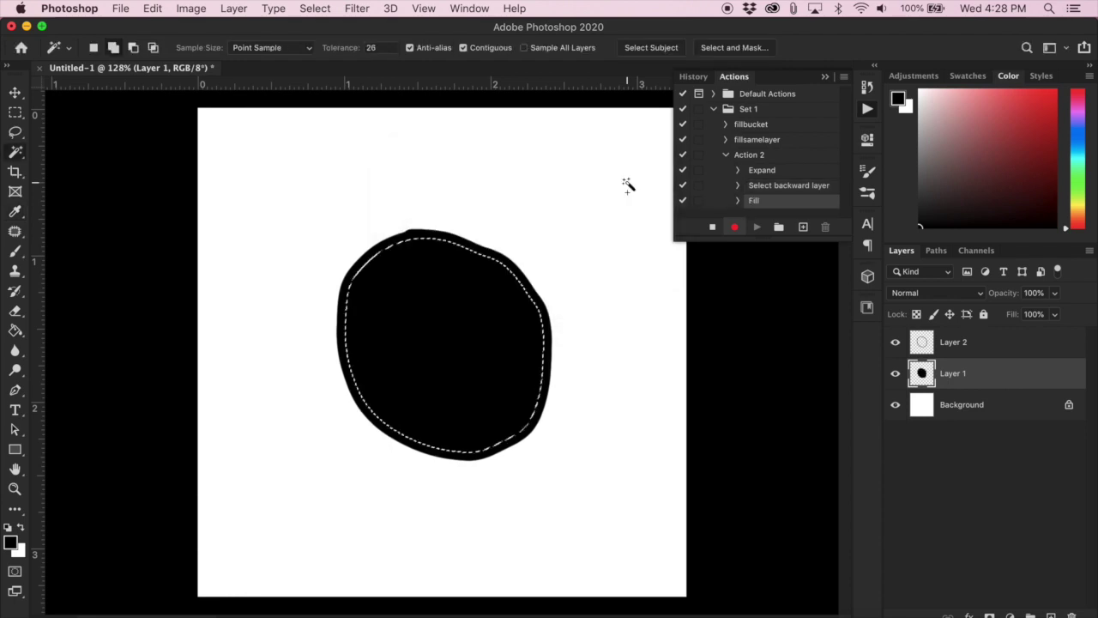
Step: Record deselecting and moving the active layer forward to Layer 2, stop the recording, and select Action 2
click(314, 10)
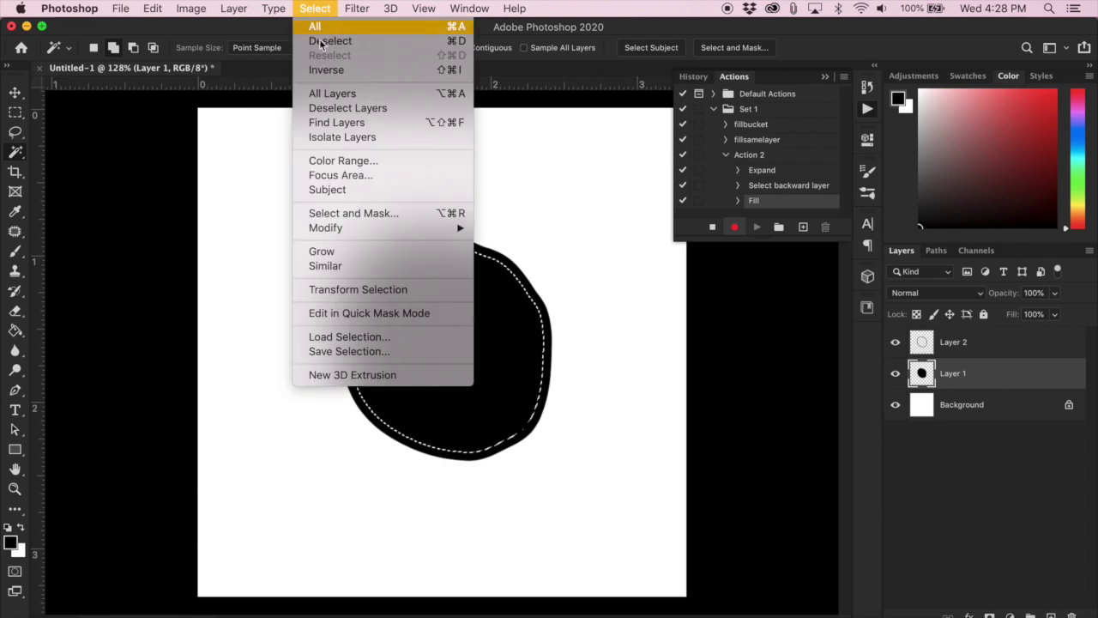
click(322, 40)
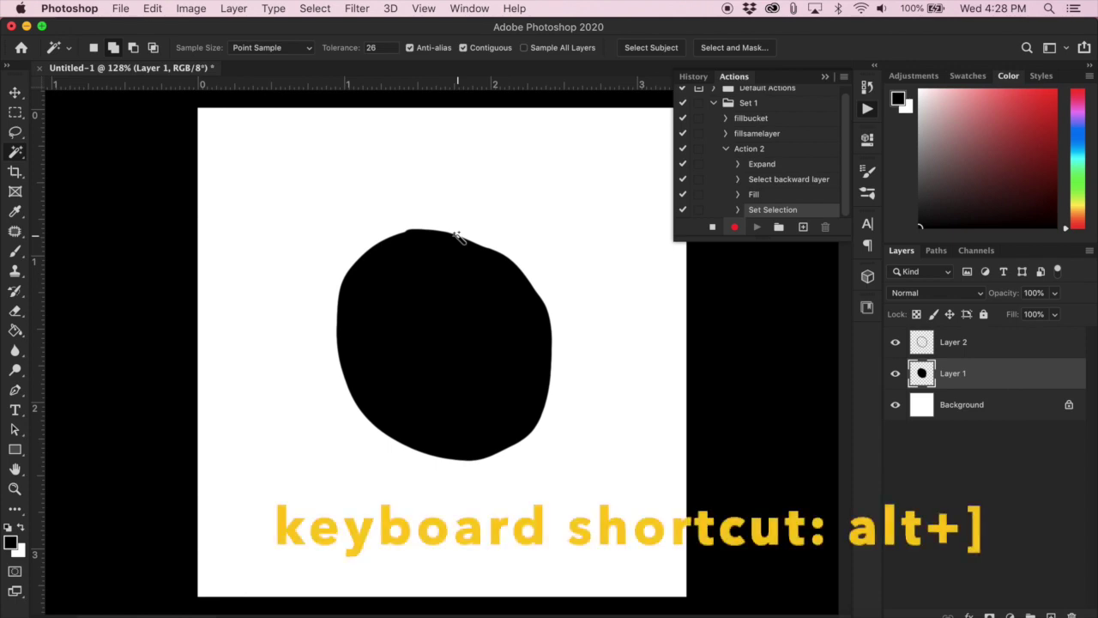
key(alt+bracketright)
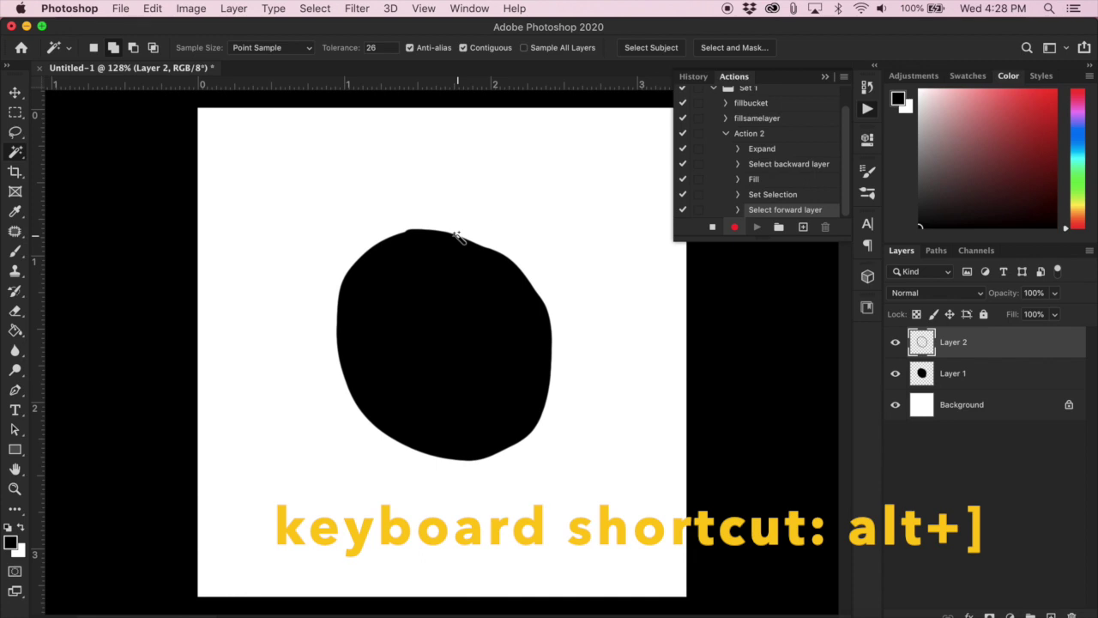
click(712, 228)
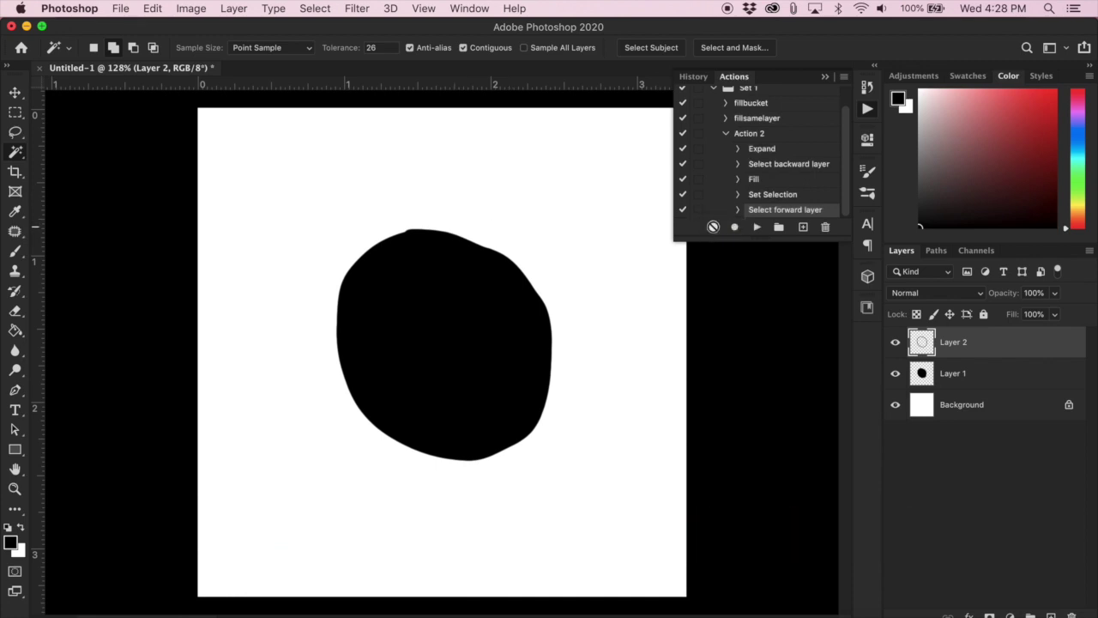
scroll(711, 129, up, 1)
scroll(712, 128, down, 1)
click(738, 137)
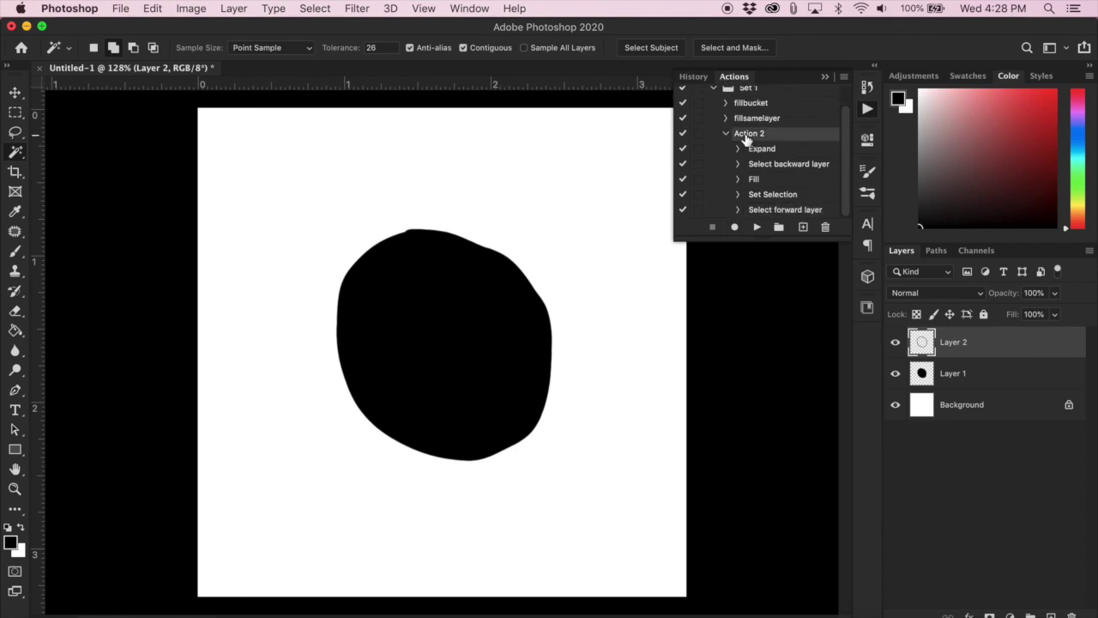
Step: Delete Layer 2 and Layer 1, and add two new empty layers above the Background
click(1071, 615)
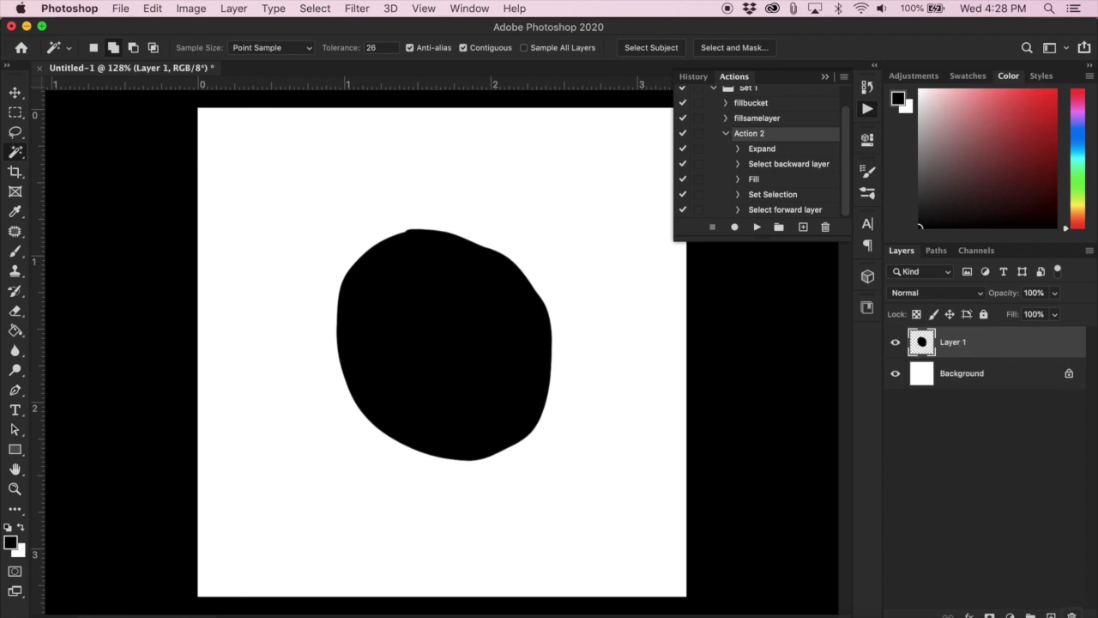
click(1071, 615)
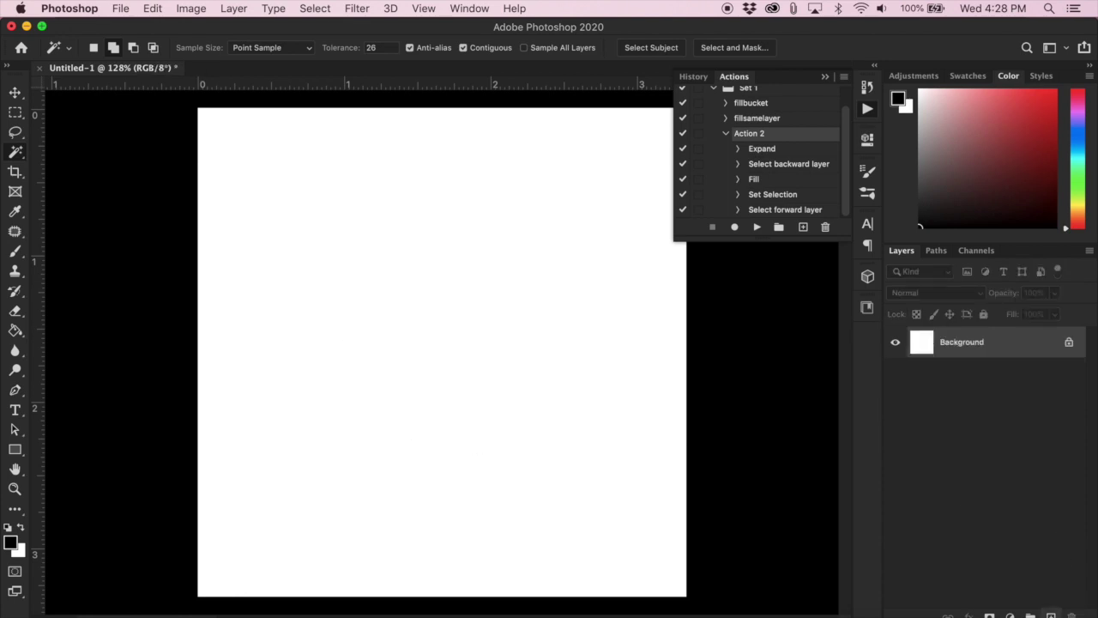
click(1051, 615)
click(1051, 615)
Step: Draw a closed black rectangle outline with the Brush on Layer 2 and select its inside with the Magic Wand
key(b)
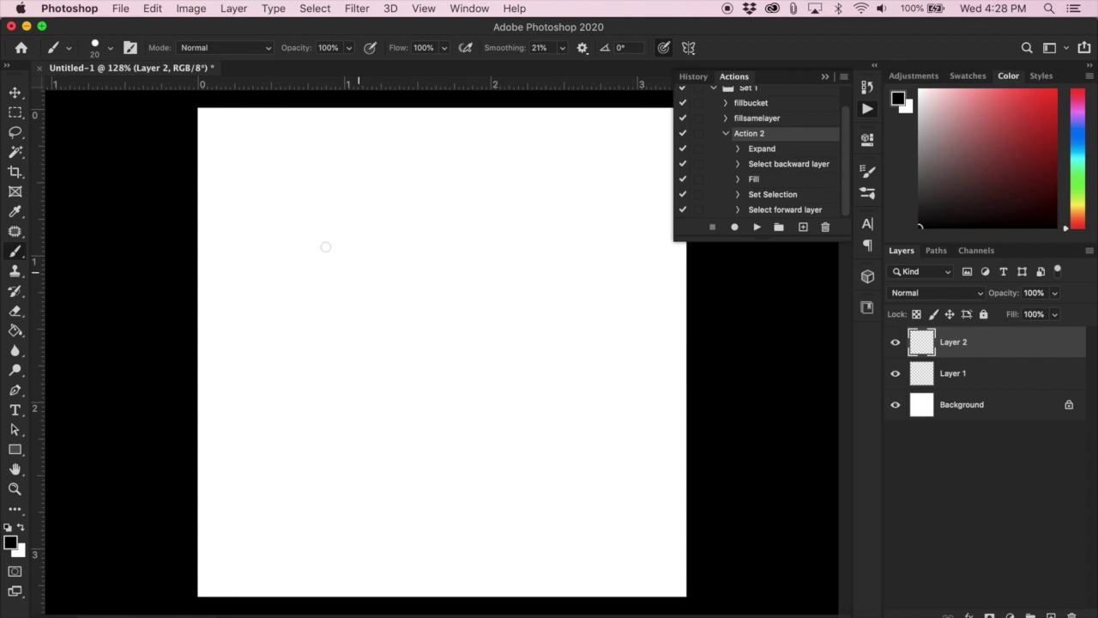
mouse_move(323, 242)
mouse_down()
mouse_move(561, 429)
mouse_move(571, 409)
mouse_move(553, 233)
mouse_move(326, 245)
mouse_up()
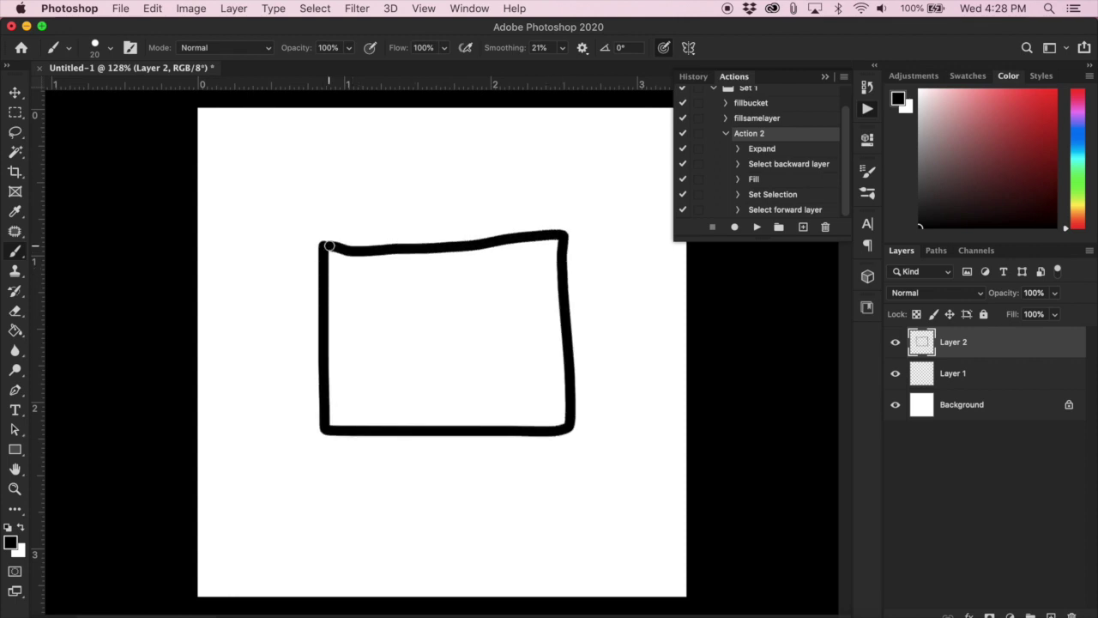
key(w)
click(515, 386)
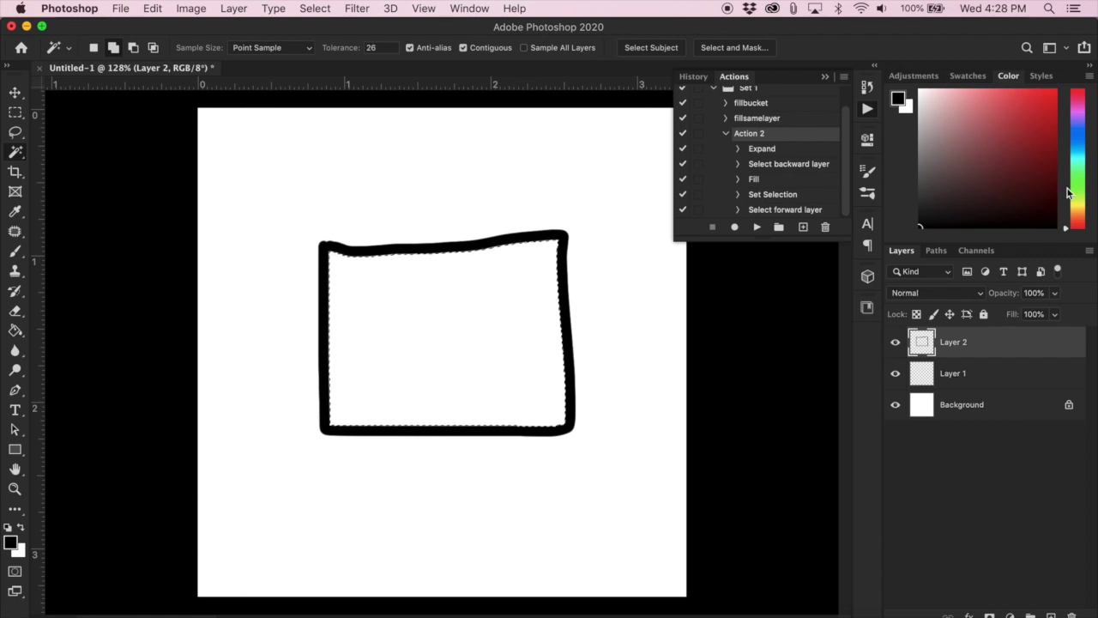
Step: Set the foreground colour to bright green and run Action 2 on the rectangle's selection
click(1078, 182)
click(1055, 89)
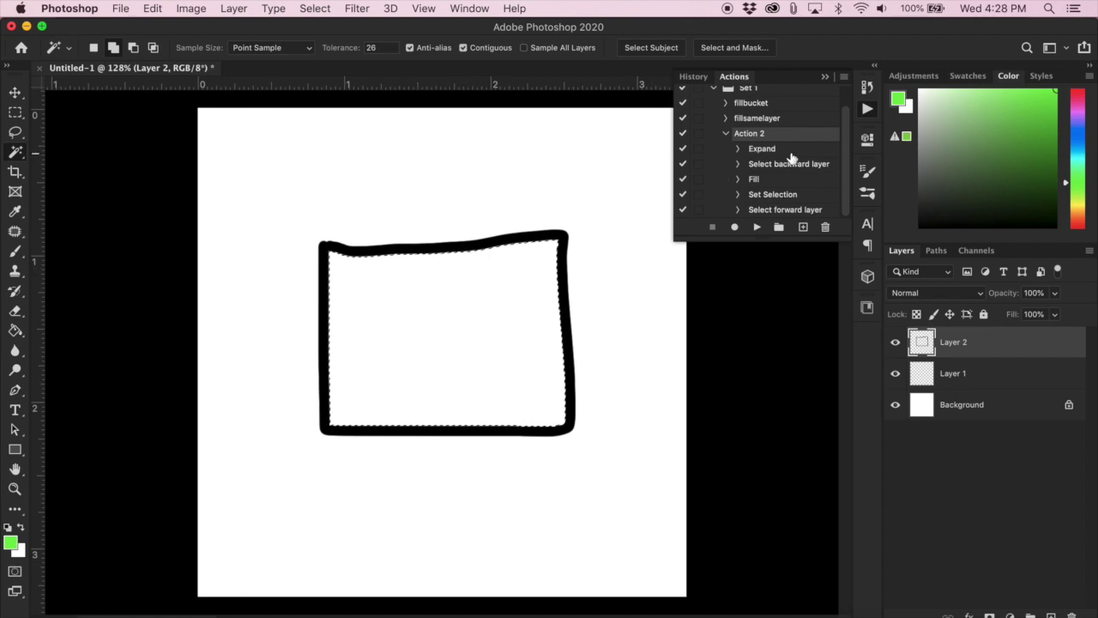
click(757, 227)
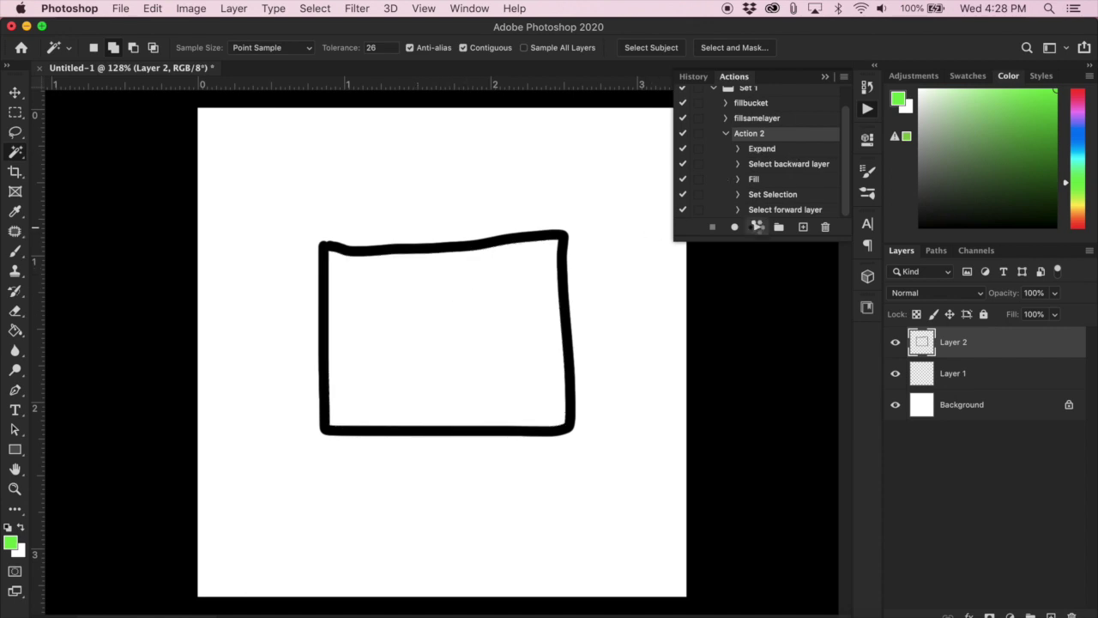